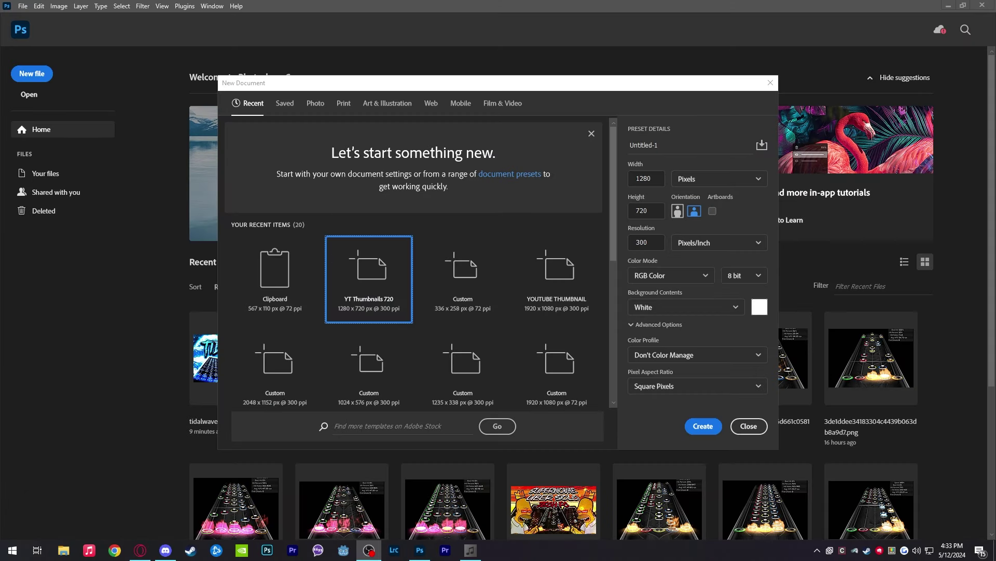
{"action": "right_click", "coordinate": [420, 550]}
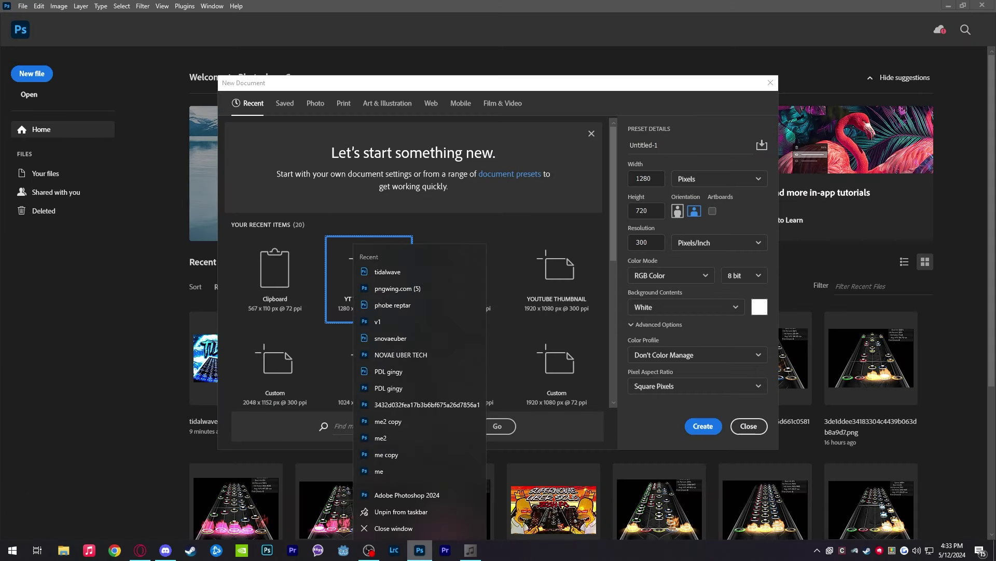
{"action": "left_click", "coordinate": [550, 436]}
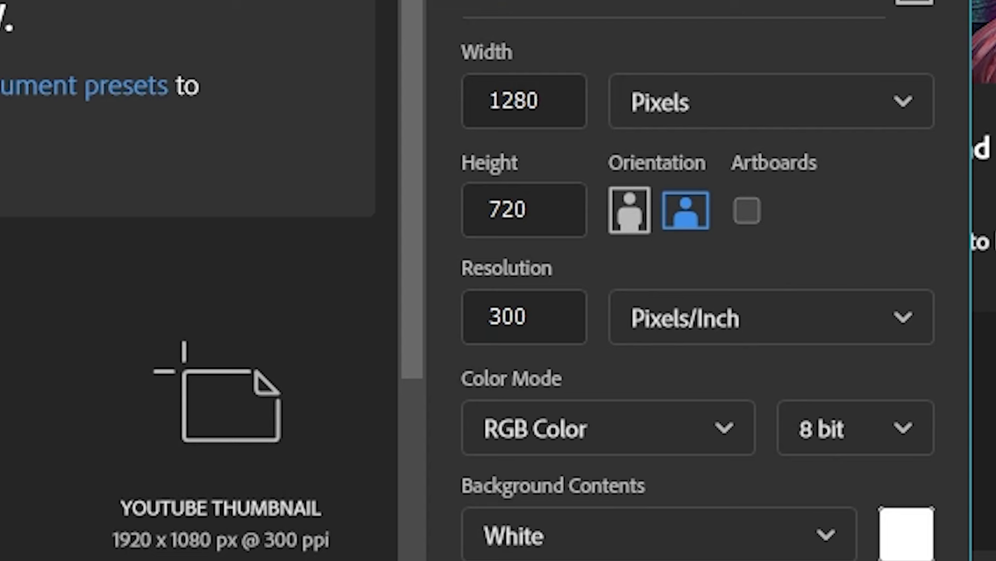
- Switch the new document's width unit to inches and back to pixels
{"action": "left_click", "coordinate": [720, 178]}
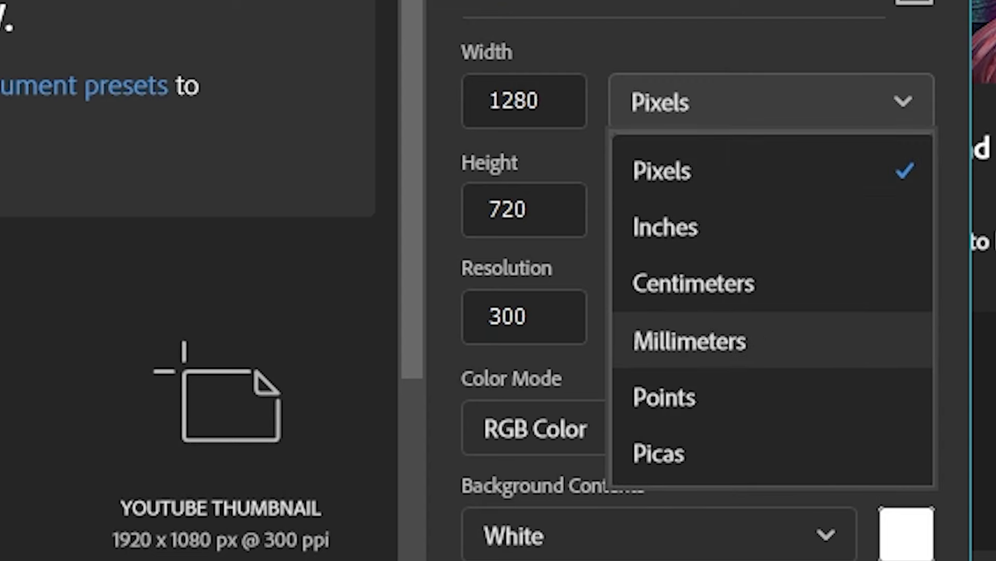
{"action": "left_click", "coordinate": [675, 227]}
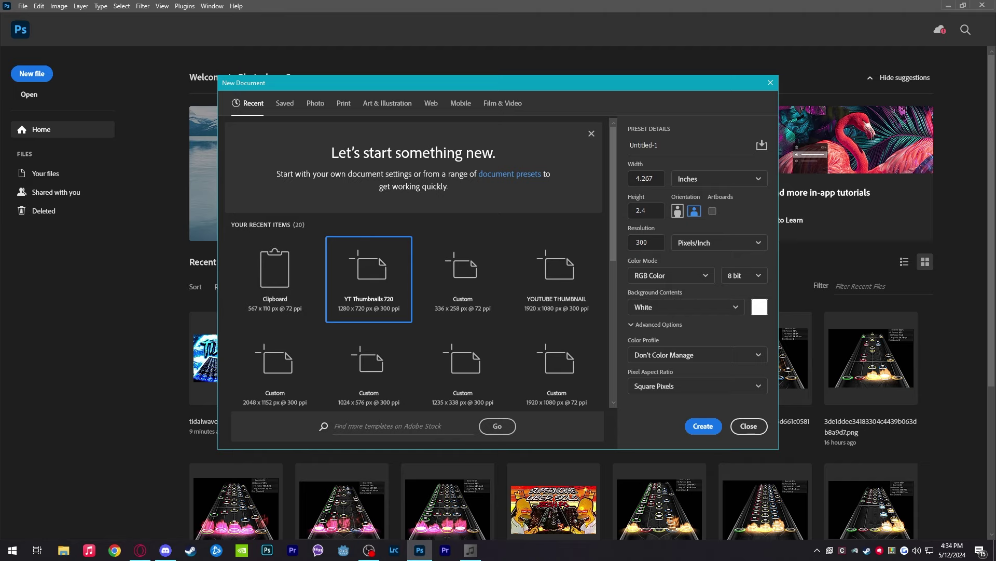
{"action": "left_click", "coordinate": [719, 179]}
{"action": "left_click", "coordinate": [685, 199]}
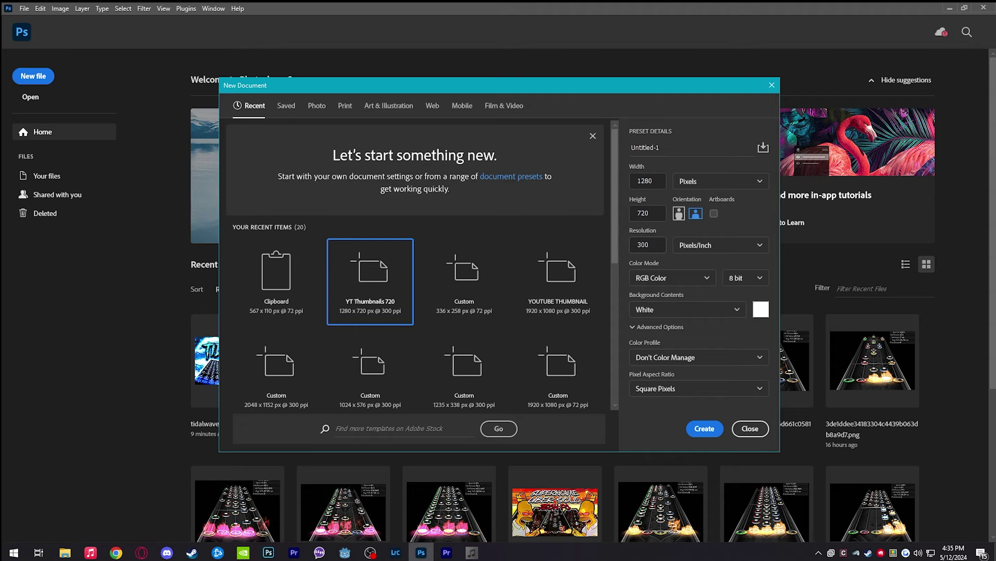
- Create the 1280 × 720 px document at 300 pixels/inch and convert its Background into a regular layer
{"action": "left_click", "coordinate": [705, 429]}
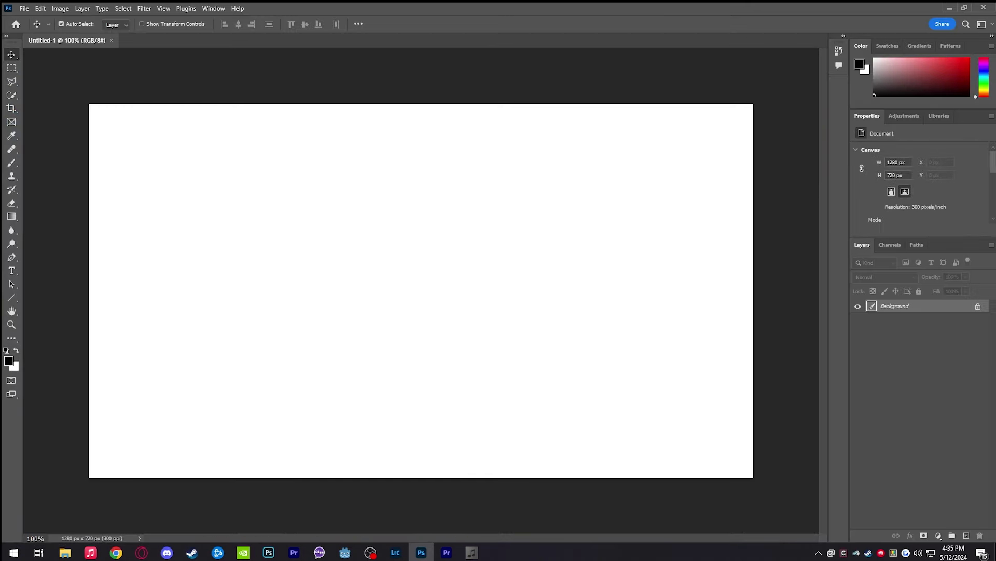
{"action": "right_click", "coordinate": [881, 306]}
{"action": "left_click", "coordinate": [913, 314]}
{"action": "key", "text": "Return"}
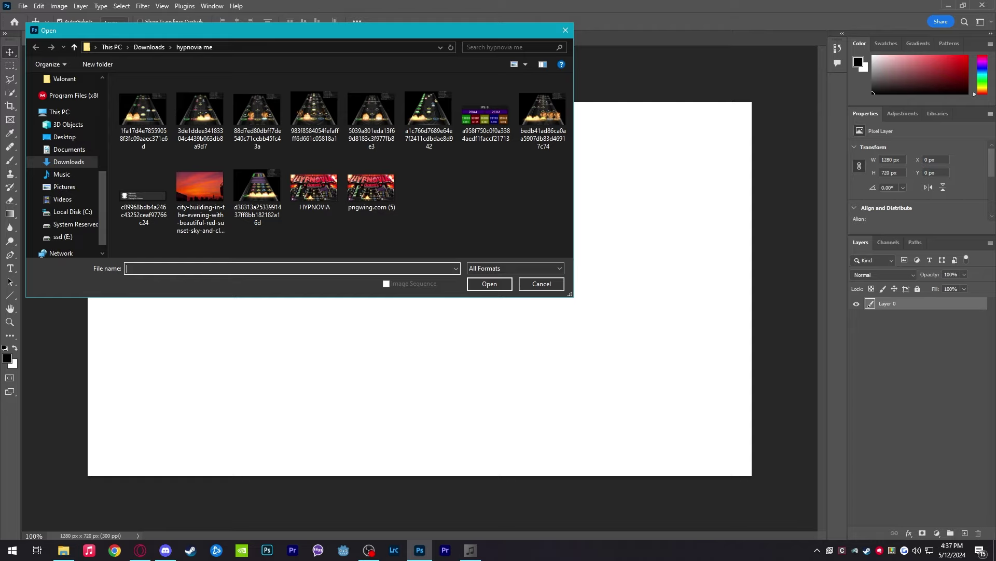
- Open the three note-highway images starting with d38313a, 983f858 and a1c766d from the hypnovia me folder
{"action": "left_click", "coordinate": [257, 191]}
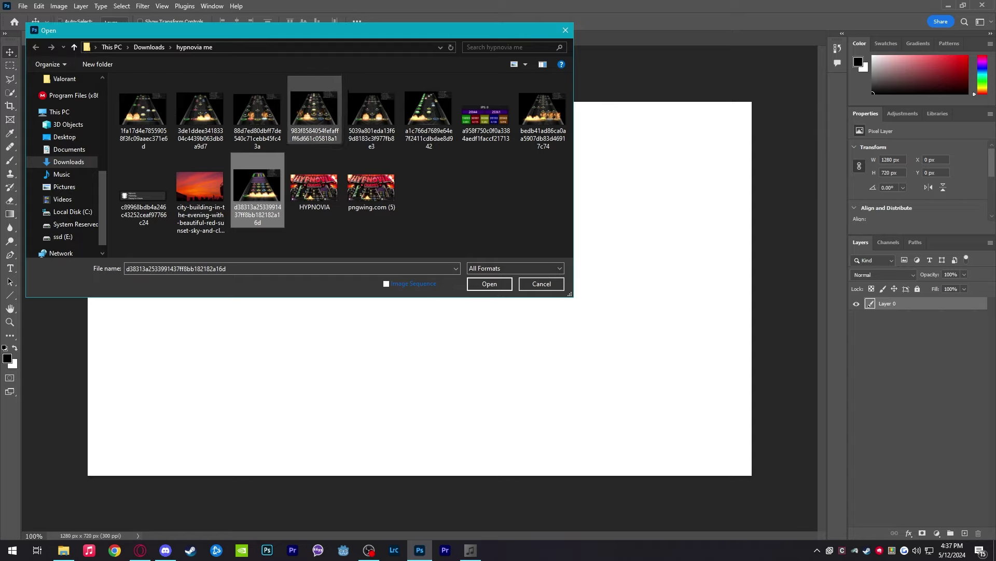
{"action": "left_click", "coordinate": [315, 109], "text": "ctrl"}
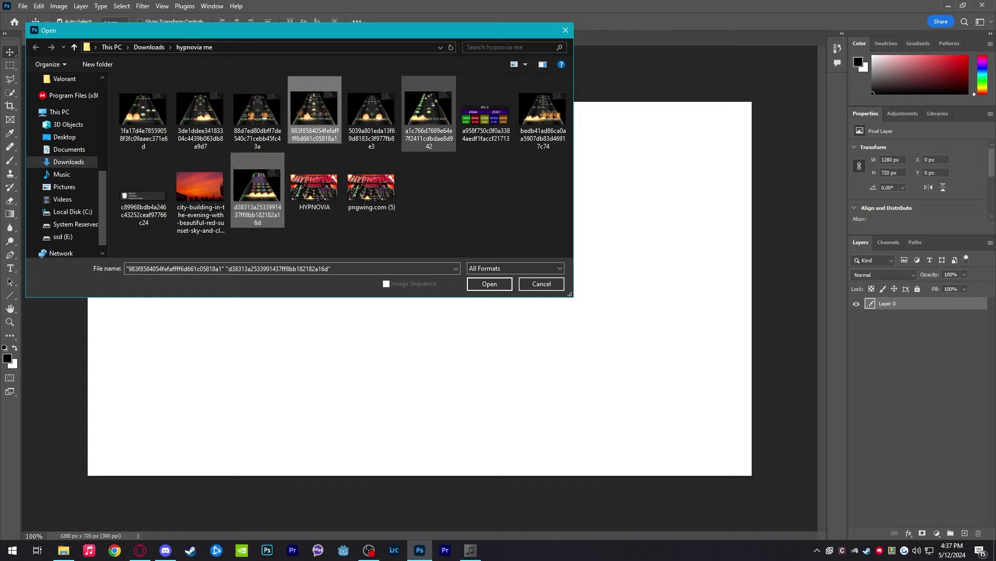
{"action": "left_click", "coordinate": [429, 110], "text": "ctrl"}
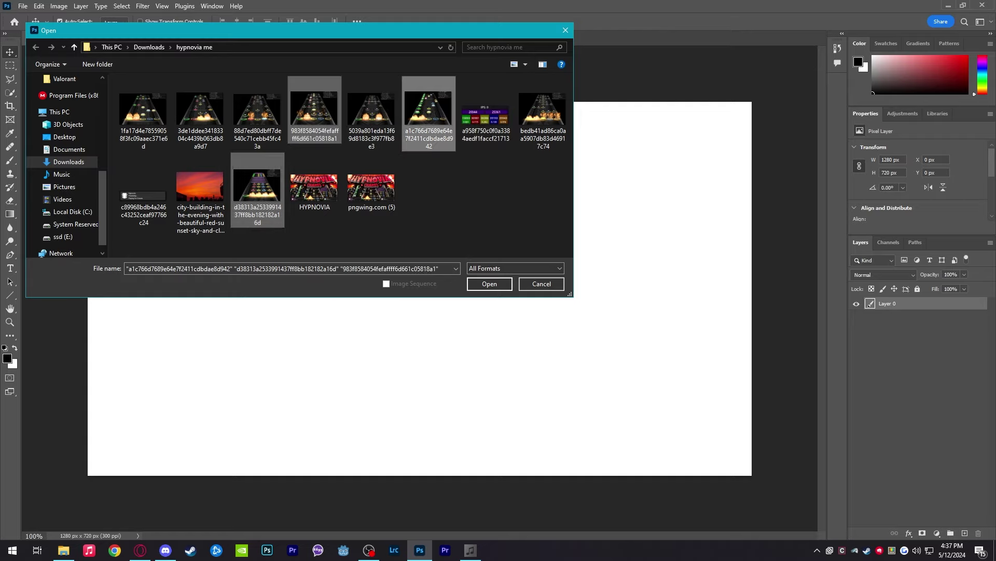
{"action": "key", "text": "Return"}
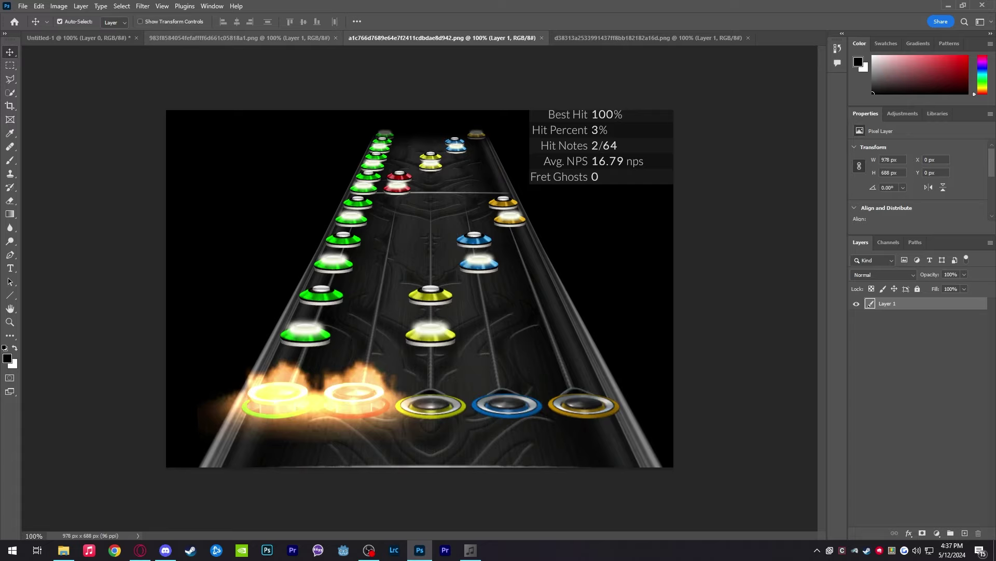
- Place the note-highway image starting with 1fa17d4 into the Untitled-1 document and commit its placement
{"action": "left_click", "coordinate": [79, 38]}
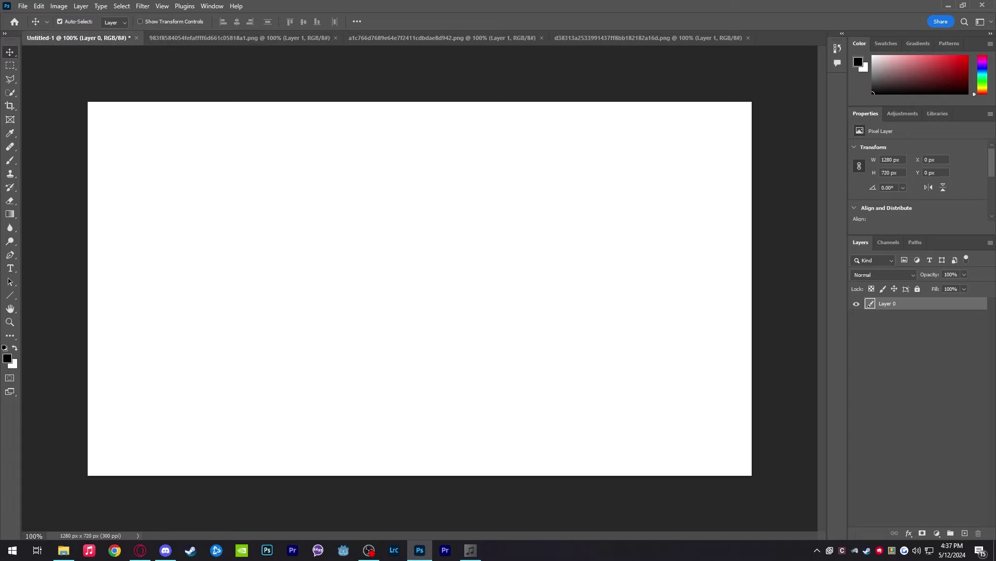
{"action": "left_click", "coordinate": [64, 550]}
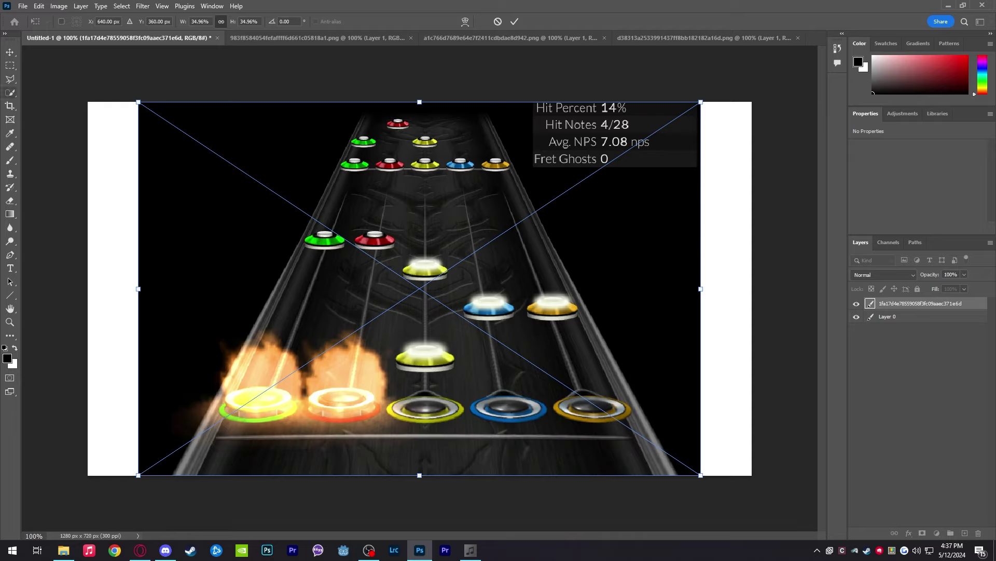
{"action": "key", "text": "Return"}
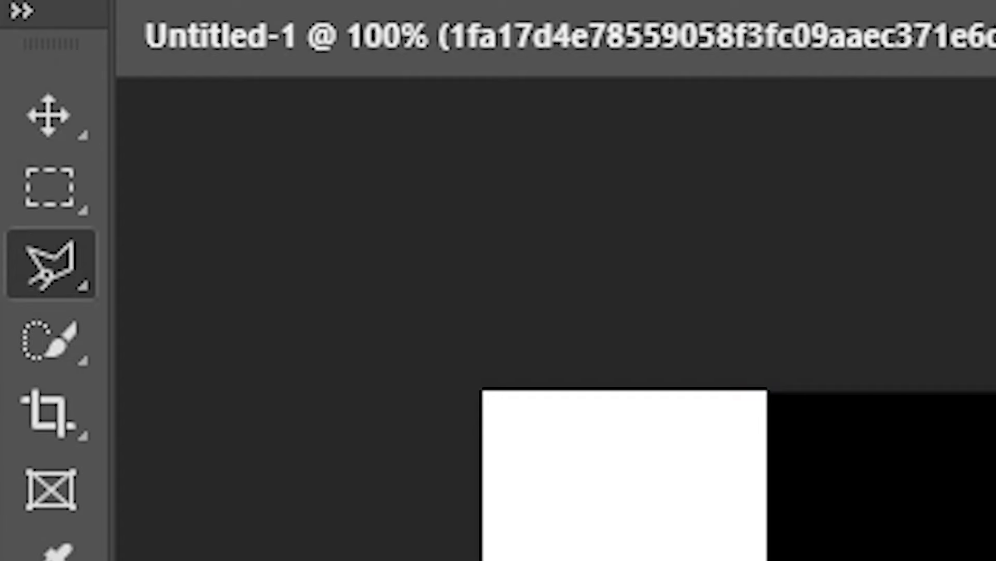
- Outline the placed note highway with the Polygonal Lasso and hide its black surroundings with a layer mask
{"action": "right_click", "coordinate": [51, 264]}
{"action": "left_click", "coordinate": [355, 320]}
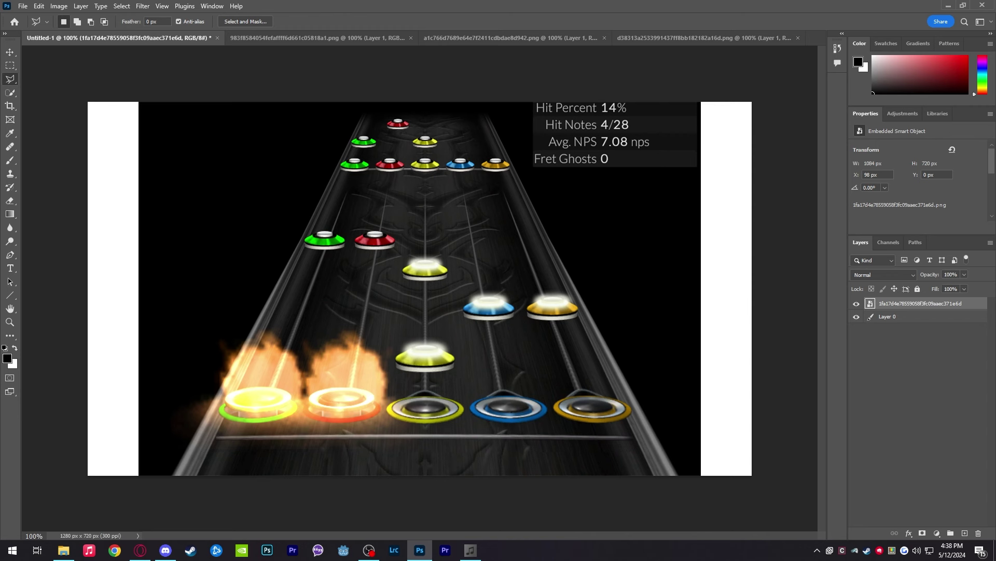
{"action": "left_click", "coordinate": [177, 474]}
{"action": "left_click", "coordinate": [676, 475]}
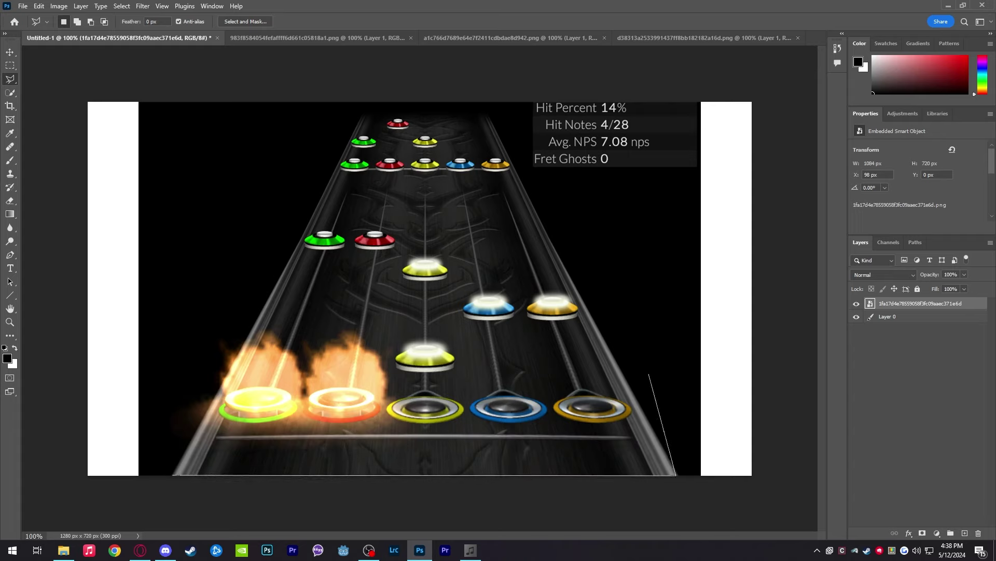
{"action": "left_click", "coordinate": [490, 117]}
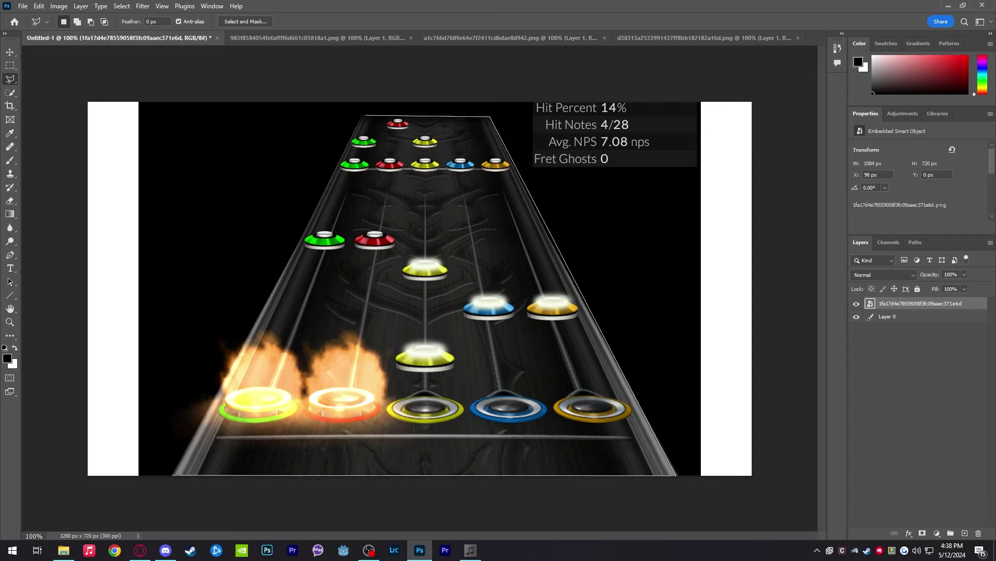
{"action": "left_click", "coordinate": [365, 116]}
{"action": "left_click", "coordinate": [178, 475]}
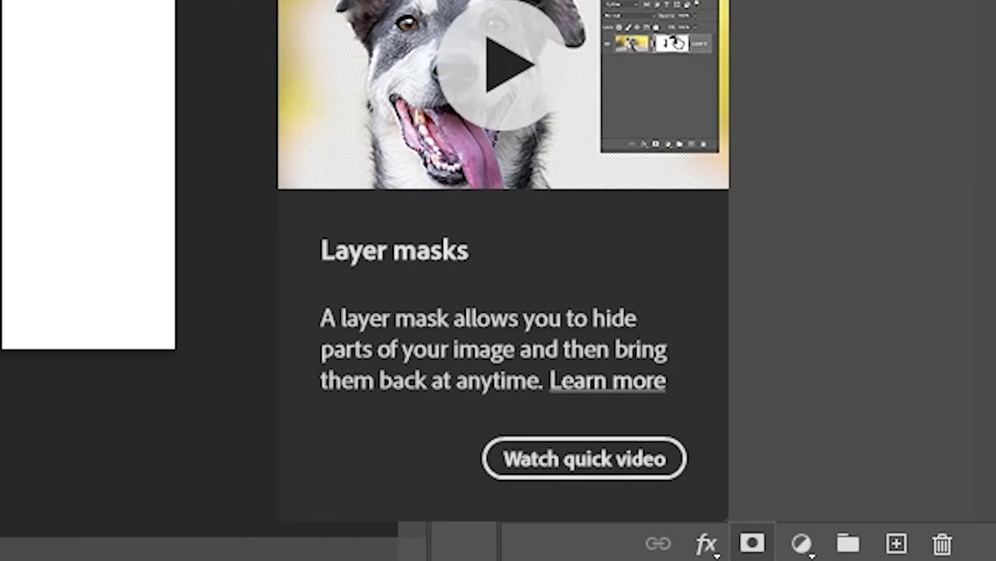
{"action": "left_click", "coordinate": [753, 543]}
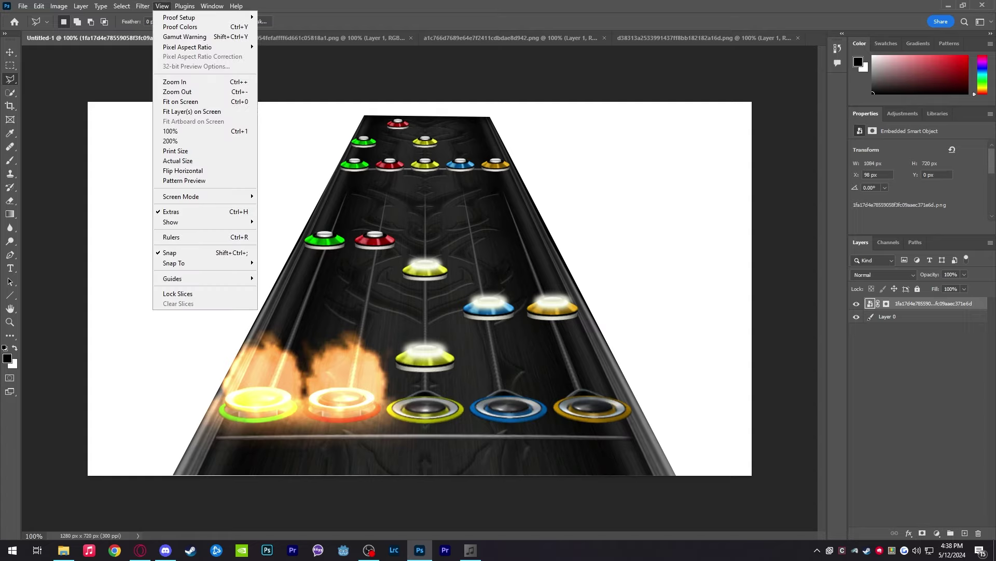
- Try to warp the masked note highway, and delete its layer
{"action": "key", "text": "Escape"}
{"action": "key", "text": "m"}
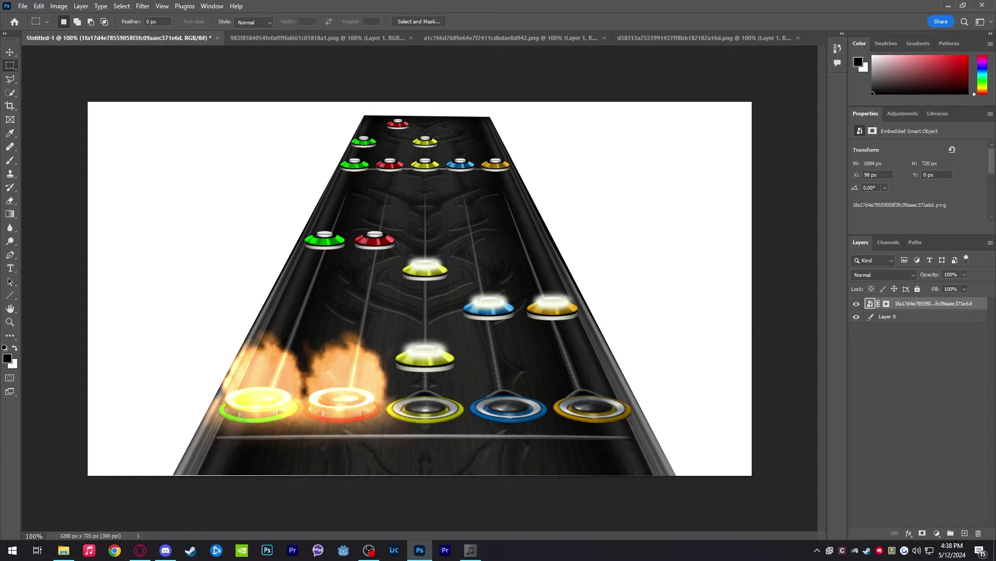
{"action": "right_click", "coordinate": [399, 229]}
{"action": "left_click", "coordinate": [431, 382]}
{"action": "left_click", "coordinate": [464, 21]}
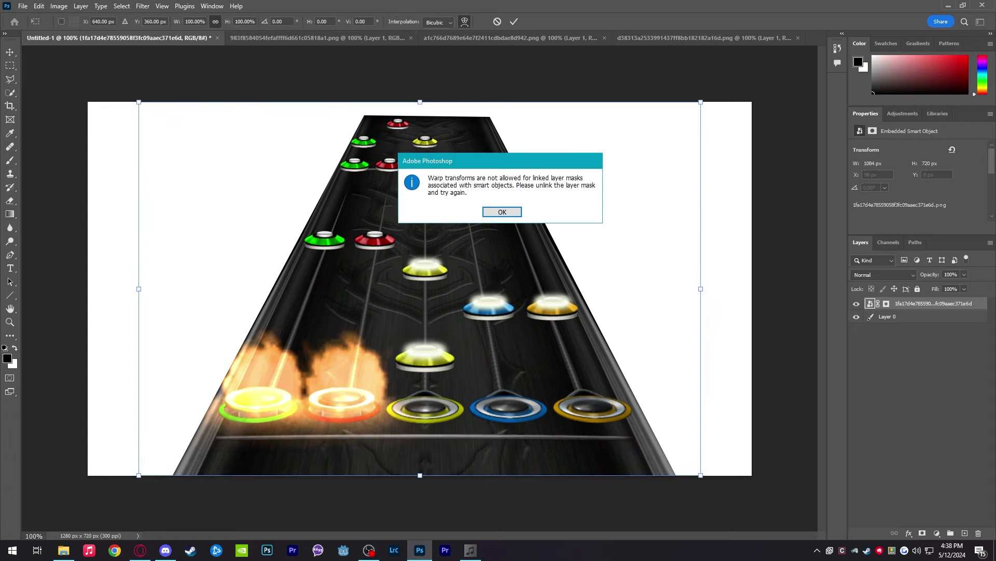
{"action": "key", "text": "Return"}
{"action": "key", "text": "Return"}
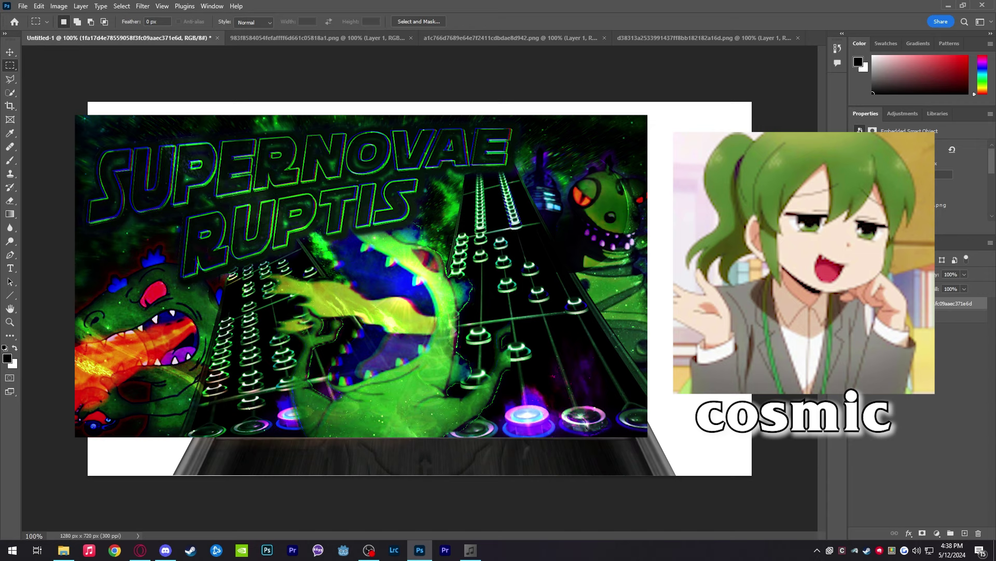
{"action": "key", "text": "Delete"}
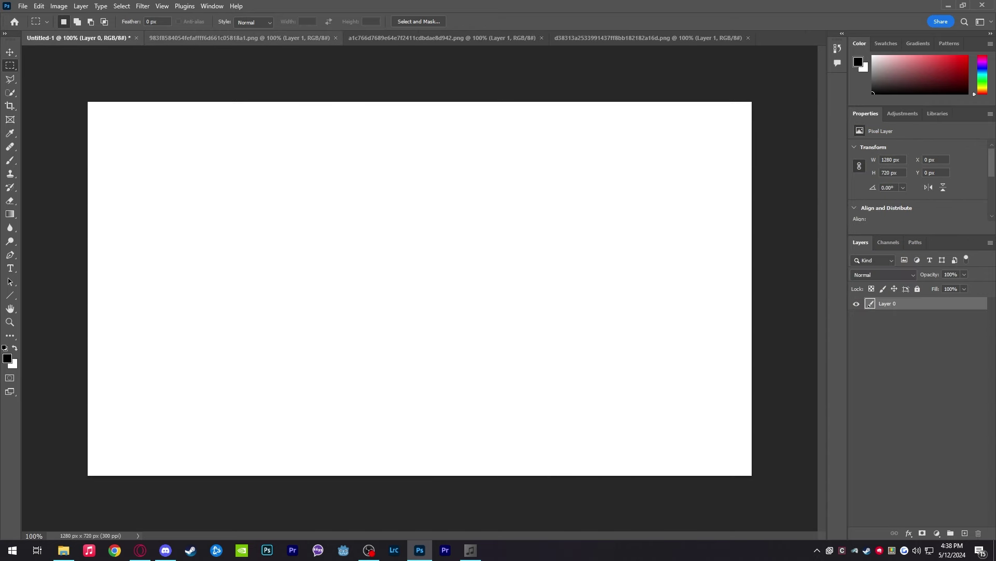
- Outline the note highway in the image starting with 983f858 using the Polygonal Lasso
{"action": "left_click", "coordinate": [250, 38]}
{"action": "key", "text": "l"}
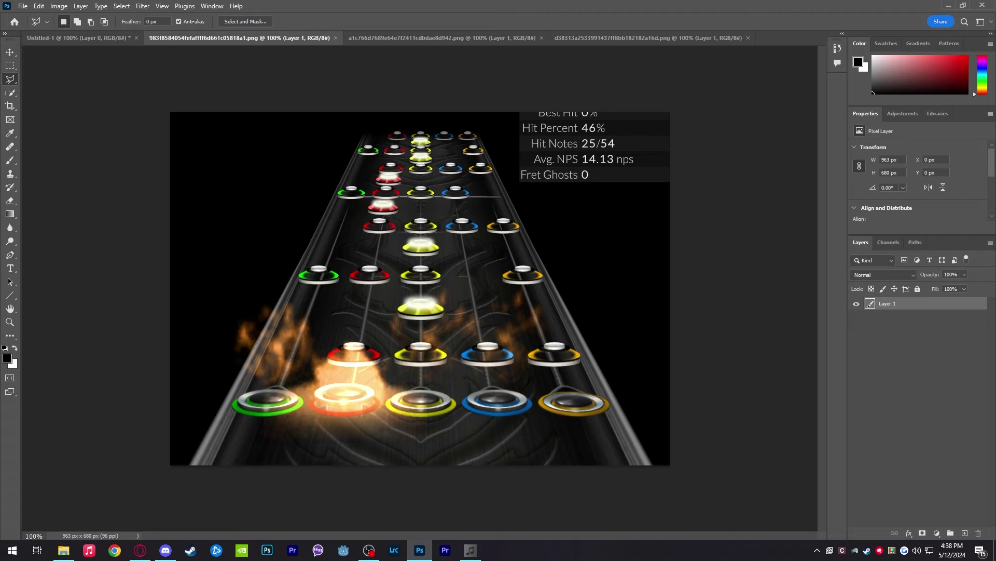
{"action": "left_click", "coordinate": [190, 464]}
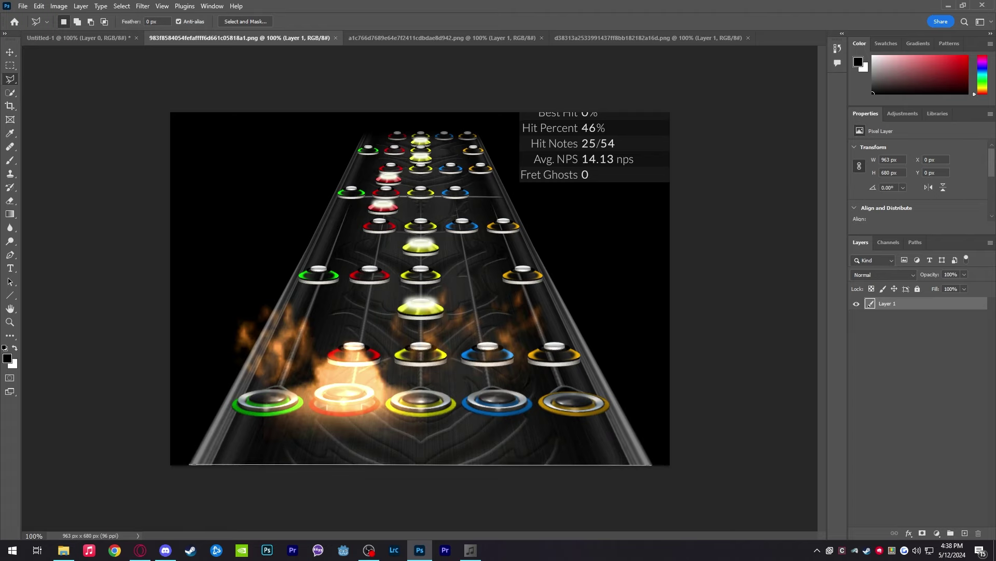
{"action": "left_click", "coordinate": [651, 464]}
{"action": "left_click", "coordinate": [476, 128]}
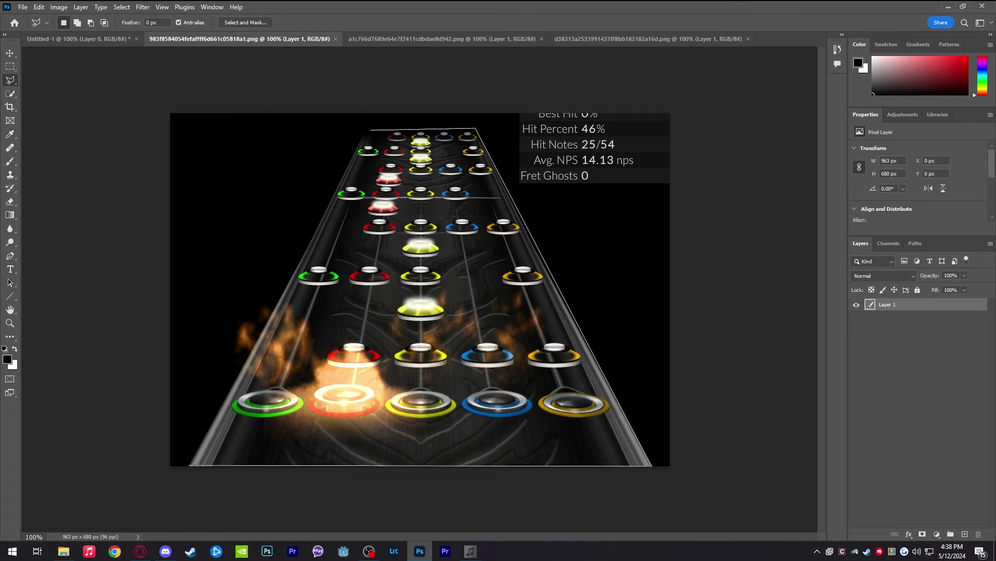
{"action": "left_click", "coordinate": [371, 126]}
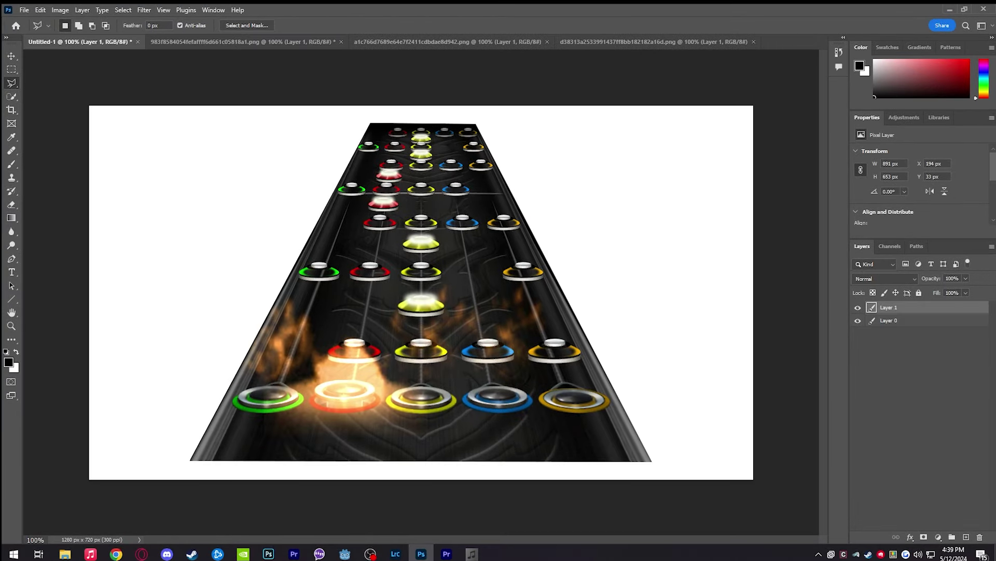
- Scale down and rotate the cut-out highway in Untitled-1, and position it at the canvas's left edge
{"action": "key", "text": "m"}
{"action": "key", "text": "ctrl+t"}
{"action": "left_click_drag", "start_coordinate": [422, 312], "coordinate": [412, 349]}
{"action": "left_click_drag", "start_coordinate": [641, 160], "coordinate": [559, 222]}
{"action": "left_click_drag", "start_coordinate": [488, 302], "coordinate": [719, 313]}
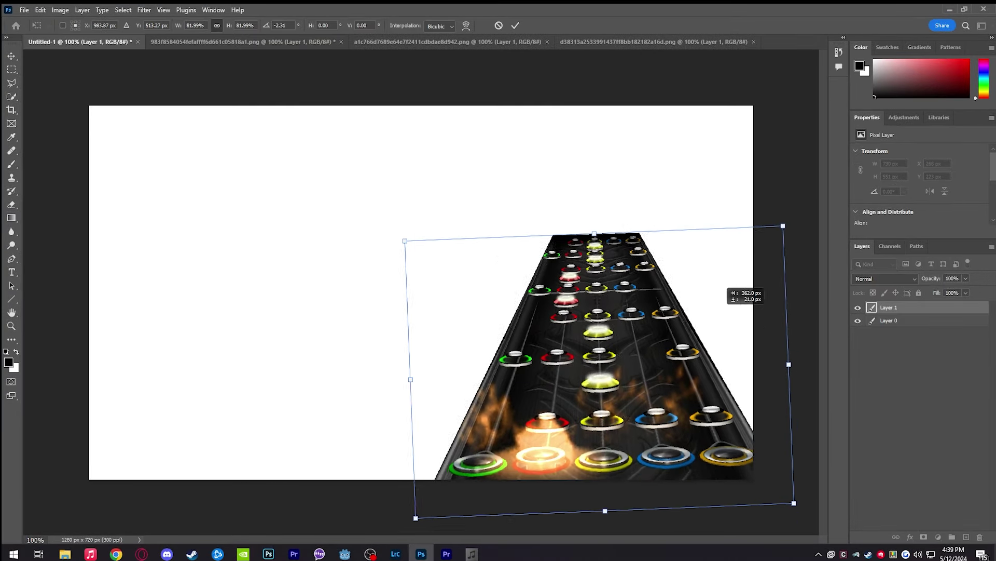
{"action": "left_click_drag", "start_coordinate": [810, 228], "coordinate": [779, 191]}
{"action": "left_click_drag", "start_coordinate": [703, 319], "coordinate": [801, 291]}
{"action": "mouse_move", "coordinate": [269, 416]}
{"action": "left_mouse_down"}
{"action": "mouse_move", "coordinate": [257, 293]}
{"action": "mouse_move", "coordinate": [210, 308]}
{"action": "left_mouse_up"}
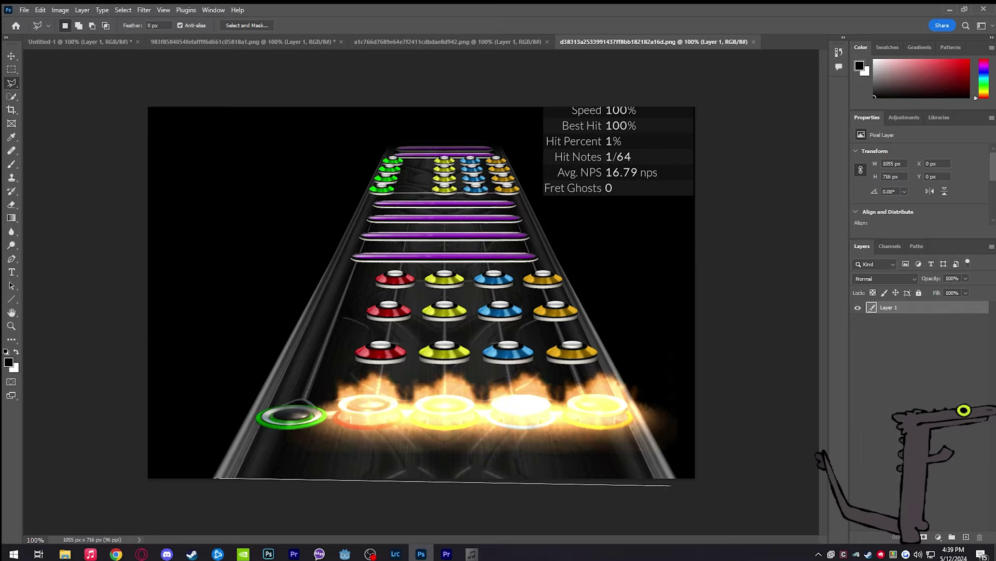
- Isolate the highway in the image starting with d38313a with a lasso outline, and free-transform its copy beside the first highway in Untitled-1
{"action": "left_click", "coordinate": [675, 478]}
{"action": "left_click", "coordinate": [501, 141]}
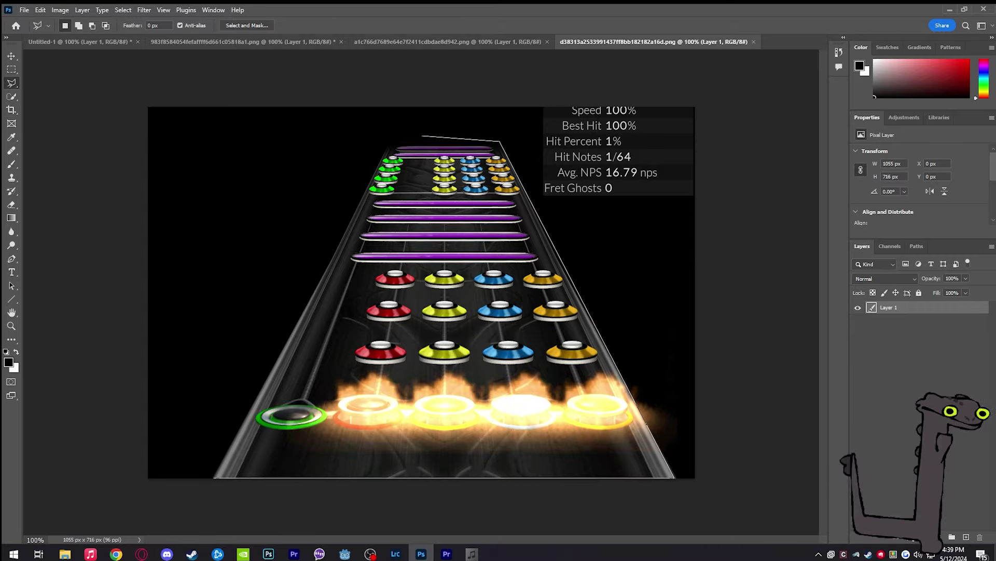
{"action": "left_click", "coordinate": [390, 141]}
{"action": "left_click", "coordinate": [215, 477]}
{"action": "key", "text": "ctrl+shift+i"}
{"action": "key", "text": "Delete"}
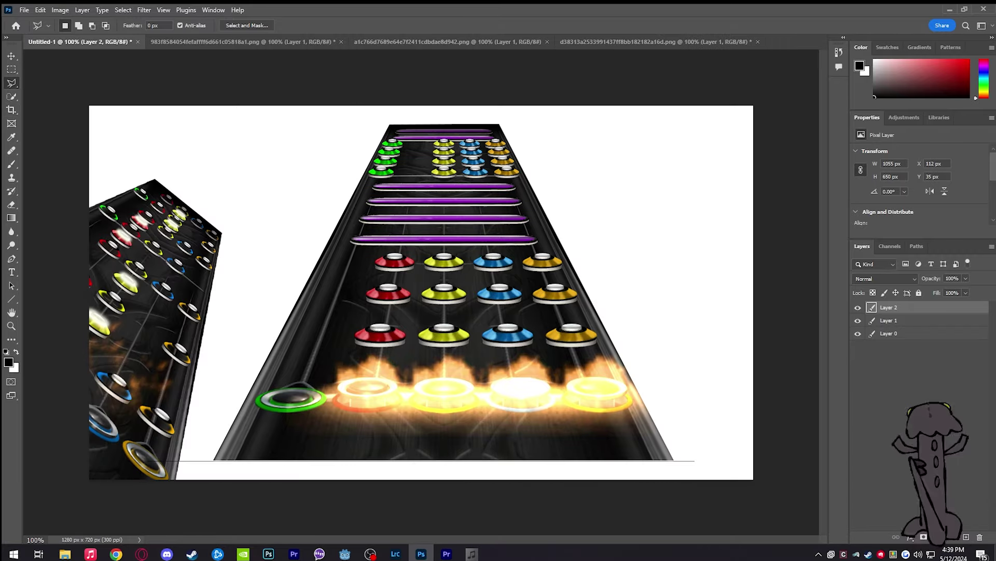
{"action": "key", "text": "ctrl+t"}
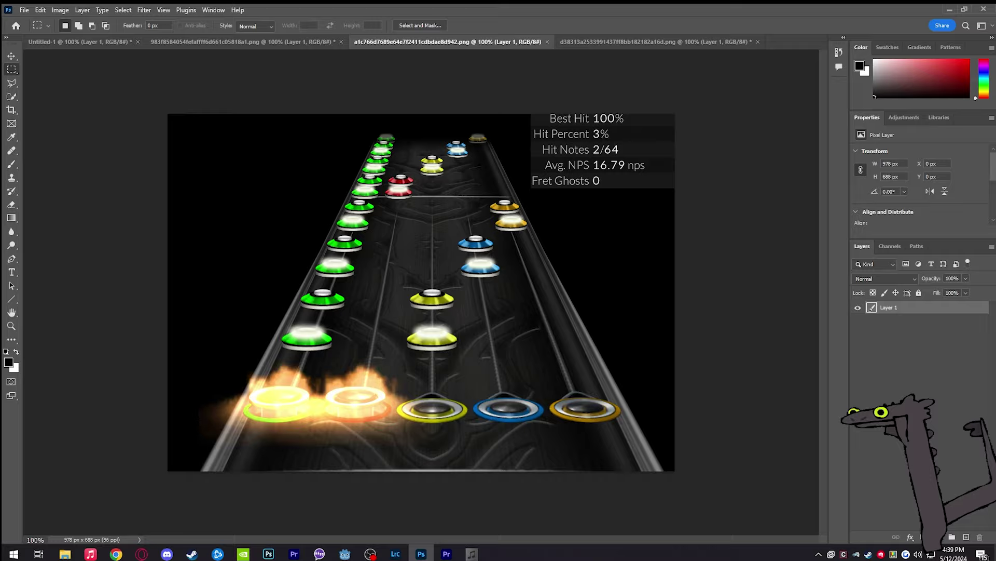
- Invert the highway selection in the image starting with a1c766d and delete the black surroundings
{"action": "right_click", "coordinate": [622, 263]}
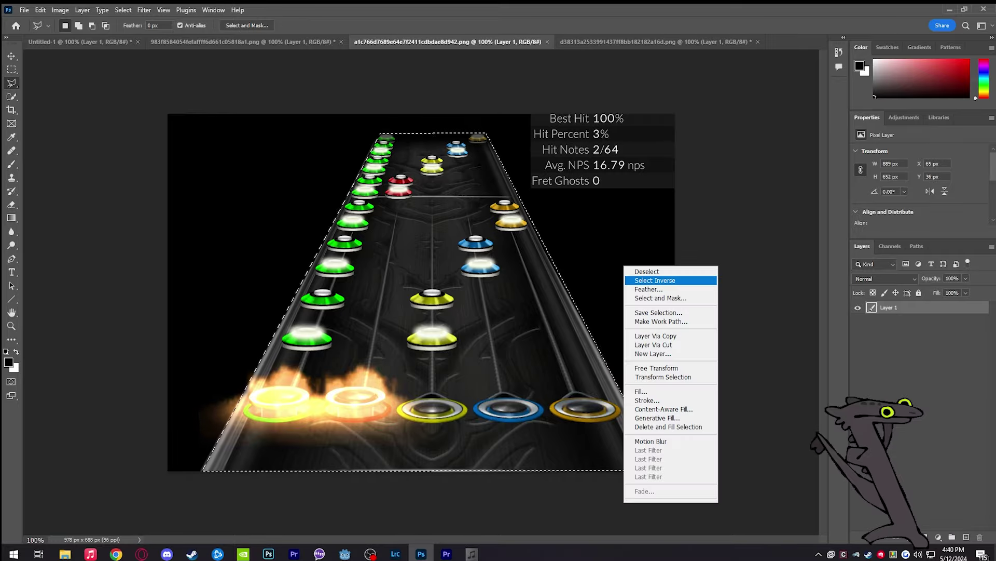
{"action": "left_click", "coordinate": [645, 274]}
{"action": "key", "text": "Delete"}
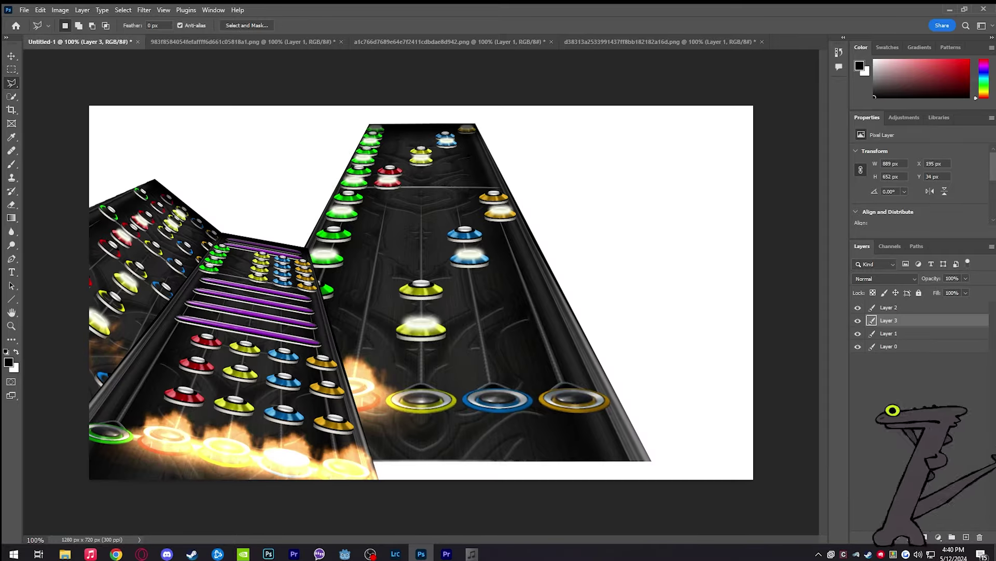
- Scale the Layer 3 highway to about 78%, rotate it about 5°, and place it along the canvas bottom beside the middle highway
{"action": "key", "text": "ctrl+t"}
{"action": "left_click_drag", "start_coordinate": [645, 182], "coordinate": [578, 289]}
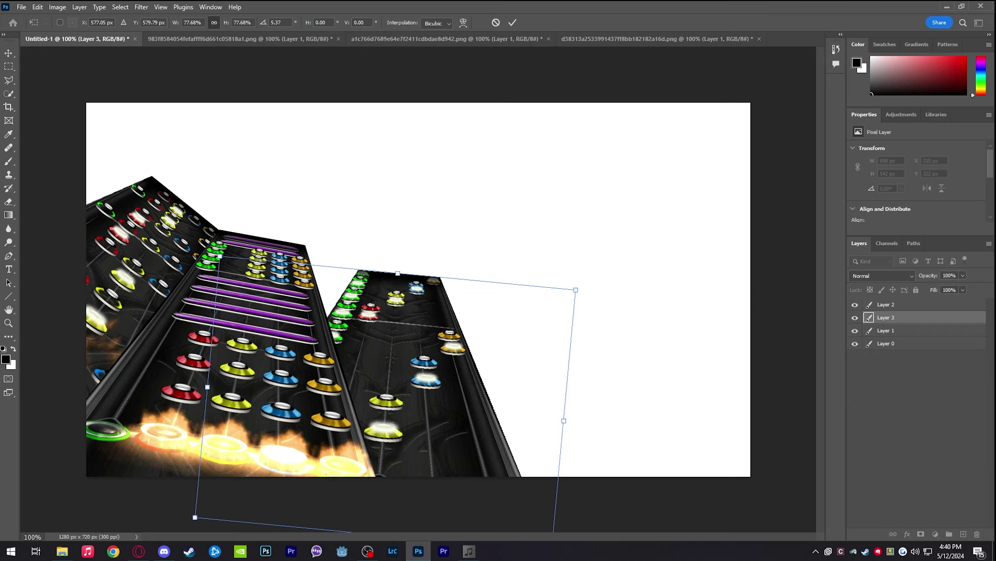
{"action": "key", "text": "Return"}
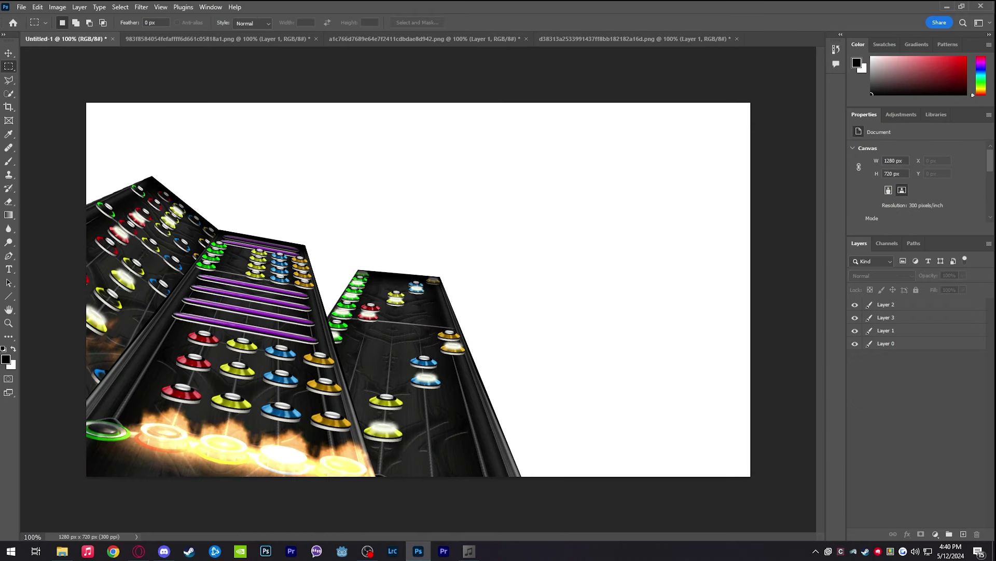
- Reposition the middle and right-hand highways to adjust the spacing across the lower part of the canvas
{"action": "key", "text": "v"}
{"action": "left_click_drag", "start_coordinate": [313, 327], "coordinate": [338, 327]}
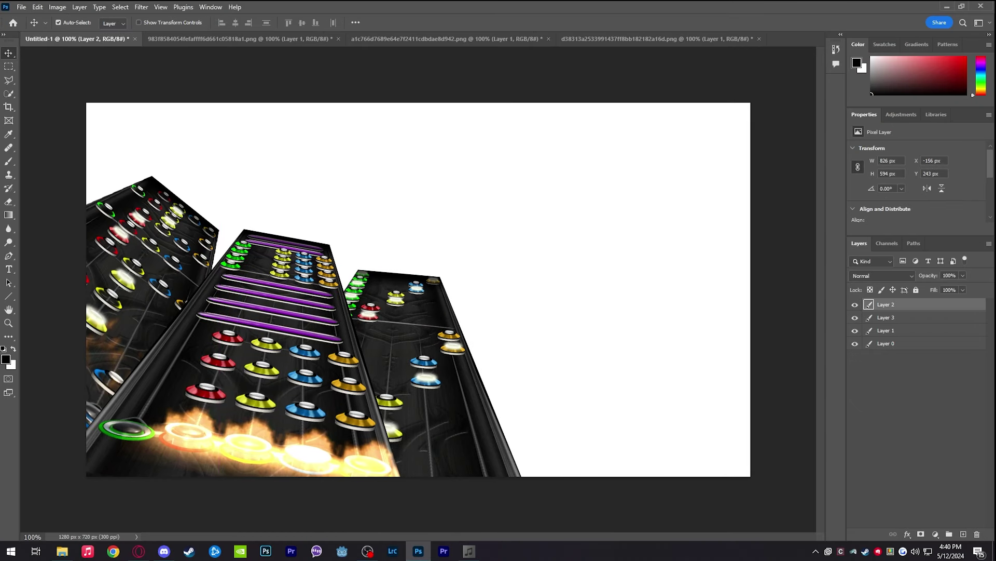
{"action": "left_click_drag", "start_coordinate": [441, 346], "coordinate": [494, 317]}
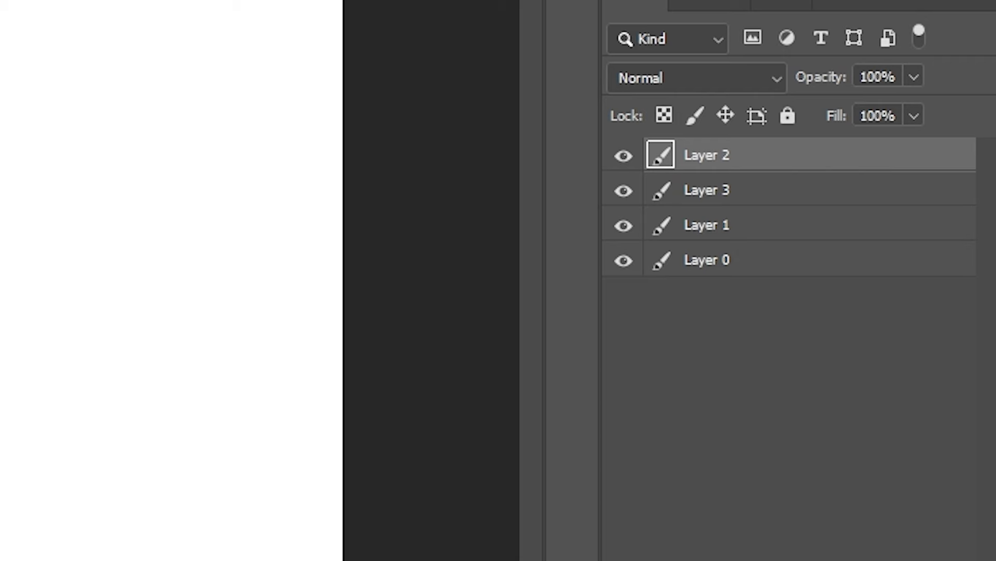
- Create a layer group at the top of the layer stack and name it HIGHWAYS
{"action": "key", "text": "ctrl+g"}
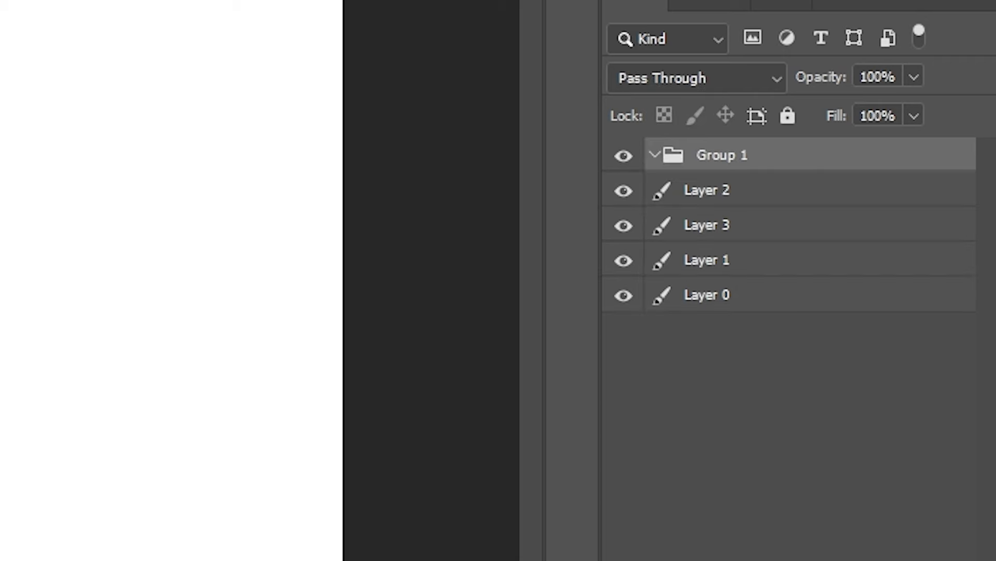
{"action": "double_click", "coordinate": [722, 156]}
{"action": "type", "text": "HIGHWAYS"}
{"action": "key", "text": "Return"}
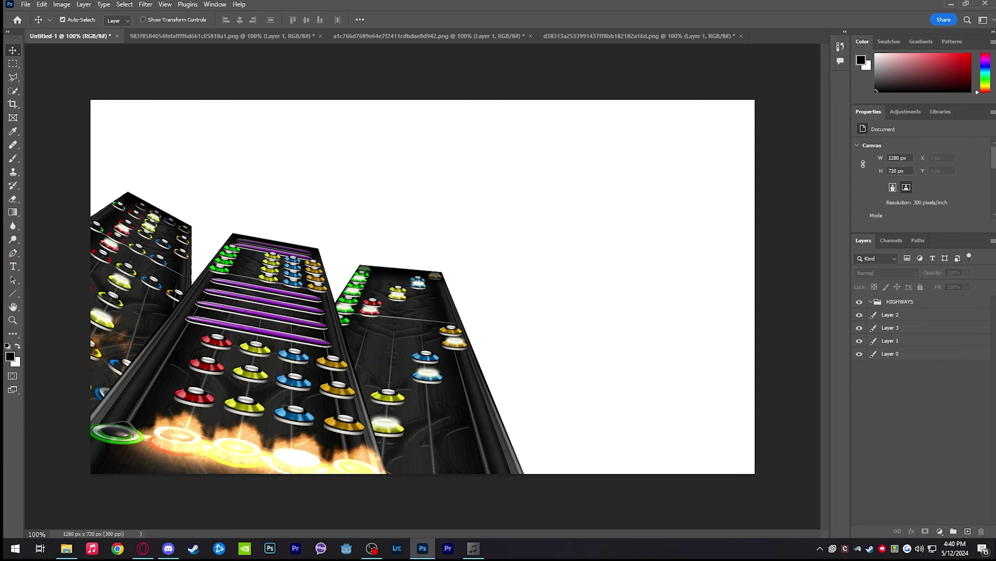
- Move Layer 2, Layer 3 and Layer 1 into the HIGHWAYS group
{"action": "left_click", "coordinate": [890, 315]}
{"action": "left_click", "coordinate": [891, 340], "text": "shift"}
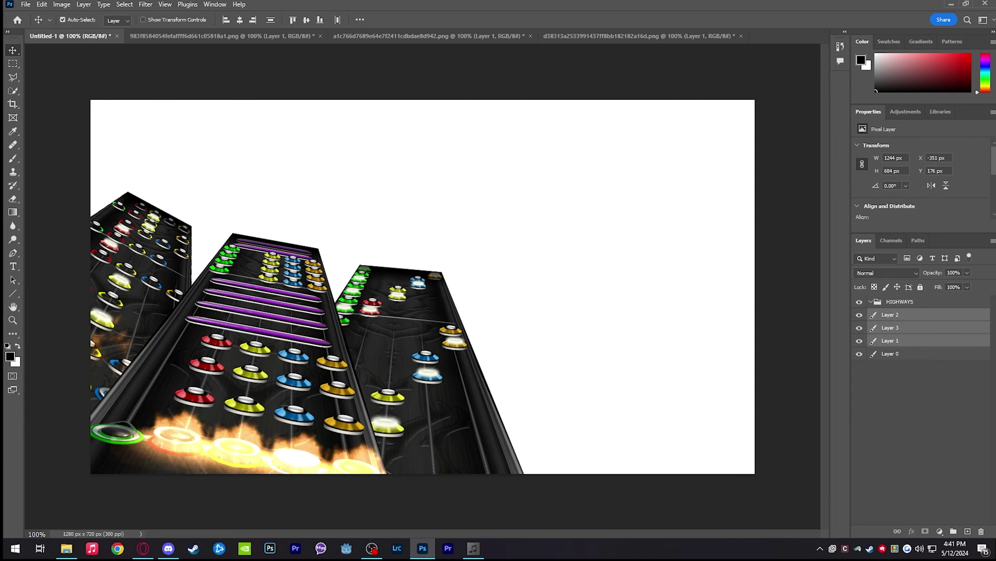
{"action": "left_click_drag", "start_coordinate": [891, 341], "coordinate": [900, 302]}
{"action": "left_click", "coordinate": [916, 405]}
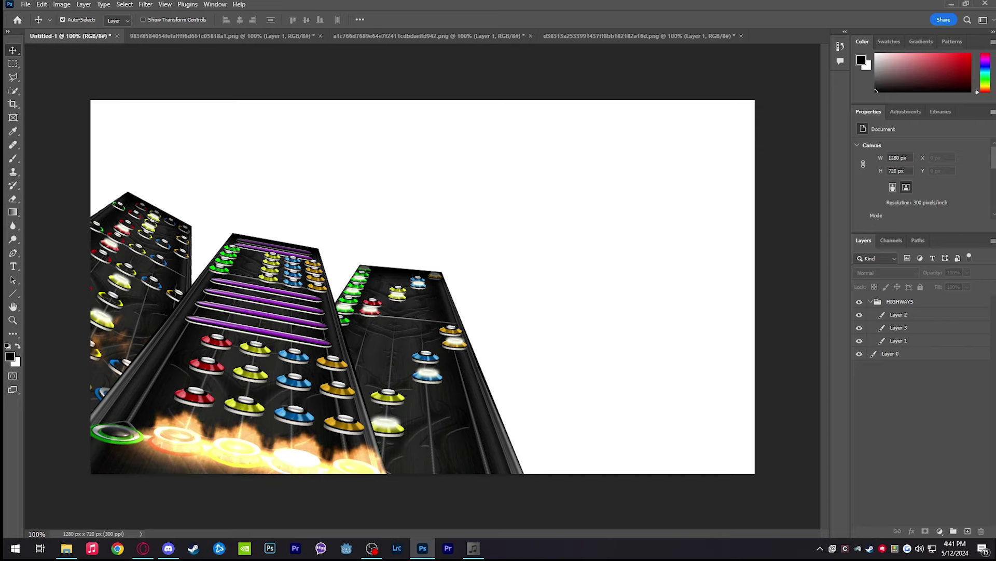
- Add a black drop shadow to Layer 2 with 100% opacity, 49% spread and 40 px size
{"action": "left_click", "coordinate": [900, 314]}
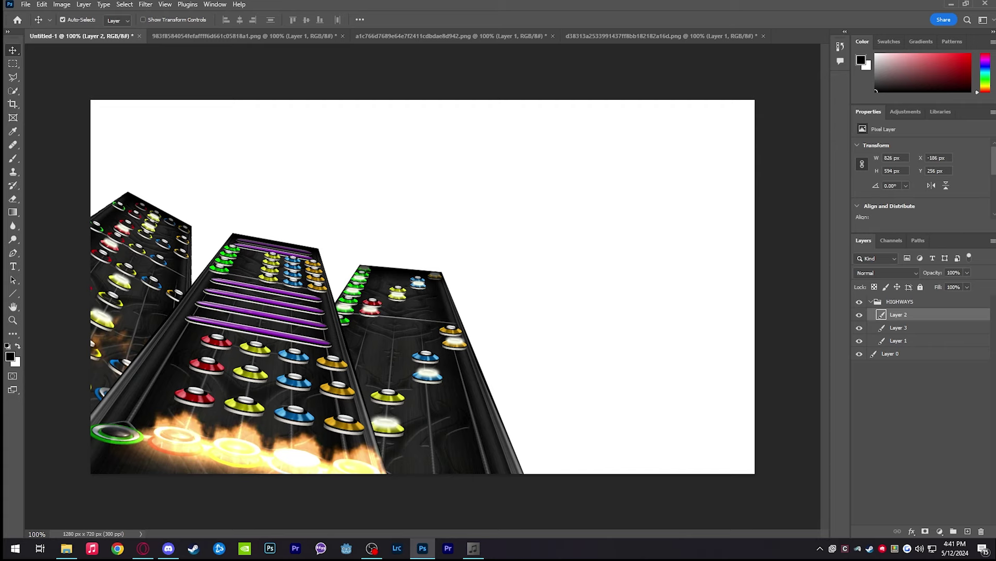
{"action": "left_click", "coordinate": [912, 531]}
{"action": "left_click", "coordinate": [938, 525]}
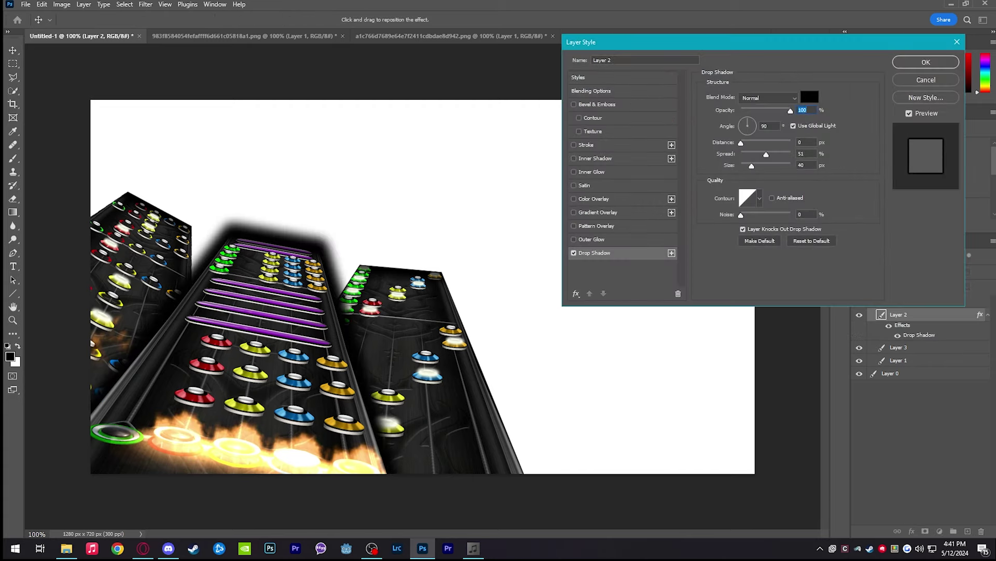
{"action": "left_click_drag", "start_coordinate": [766, 155], "coordinate": [752, 166]}
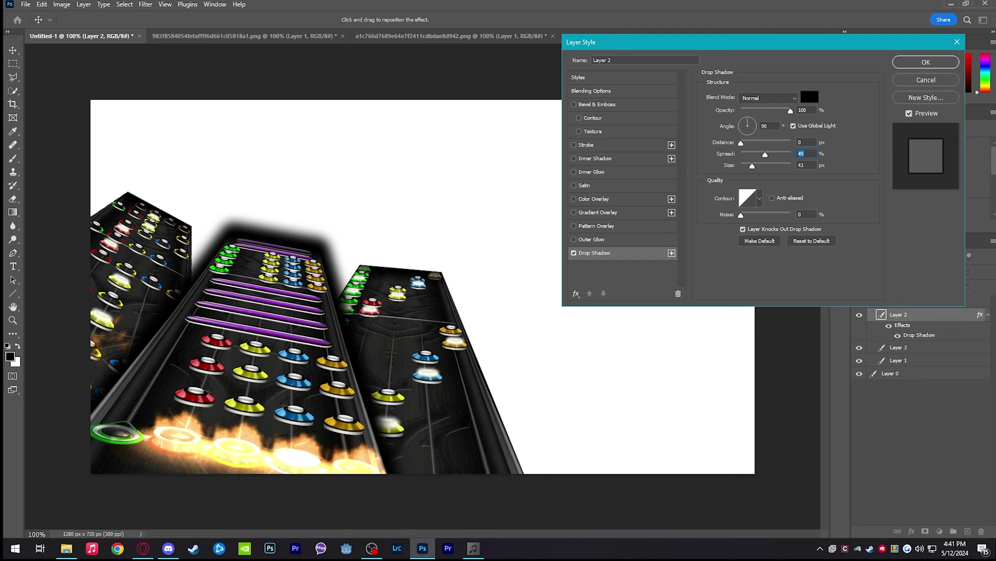
{"action": "key", "text": "Tab"}
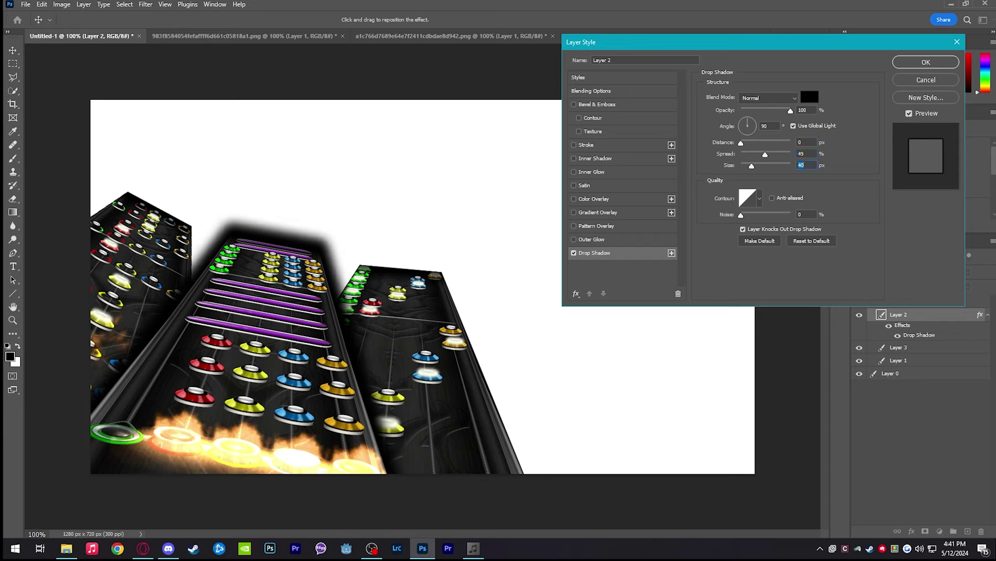
- Add a white outer glow to Layer 2 with 23% spread and fine-tune its size
{"action": "left_click", "coordinate": [574, 240]}
{"action": "left_click", "coordinate": [591, 239]}
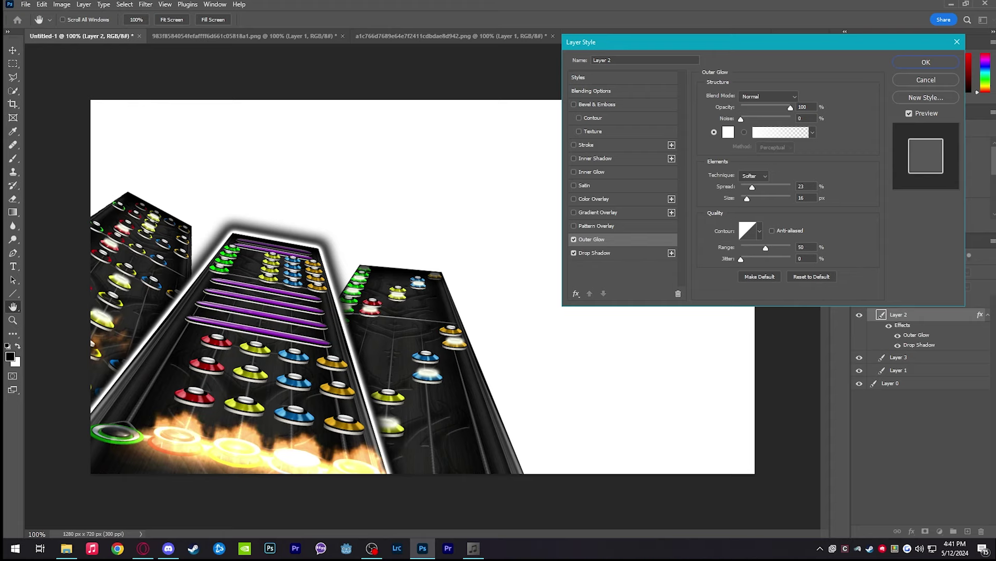
{"action": "left_click_drag", "start_coordinate": [747, 198], "coordinate": [746, 198]}
- Try a pink-to-red gradient overlay on Layer 2 in Overlay blend mode, then switch the effect off
{"action": "left_click", "coordinate": [574, 213]}
{"action": "left_click", "coordinate": [599, 212]}
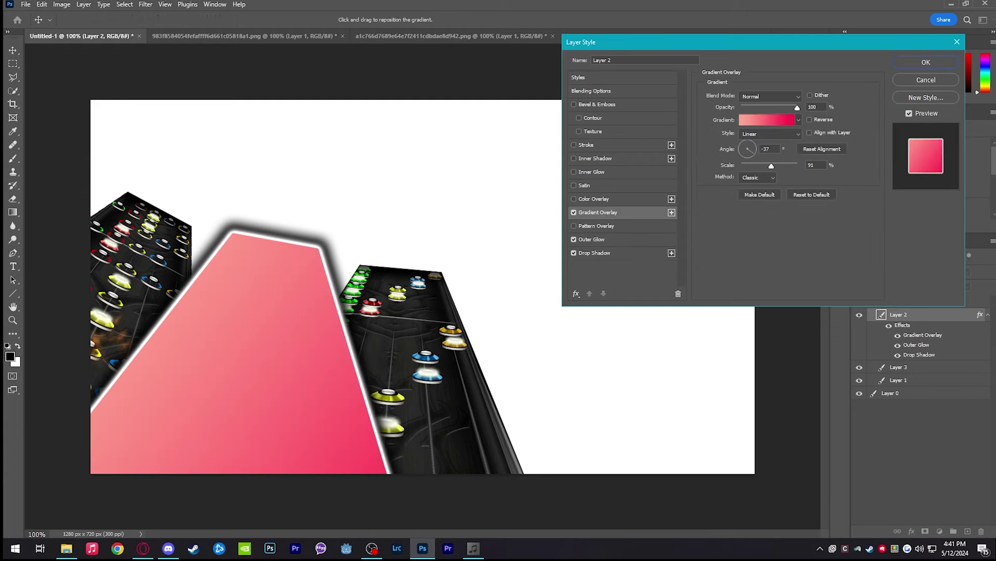
{"action": "left_click", "coordinate": [771, 96]}
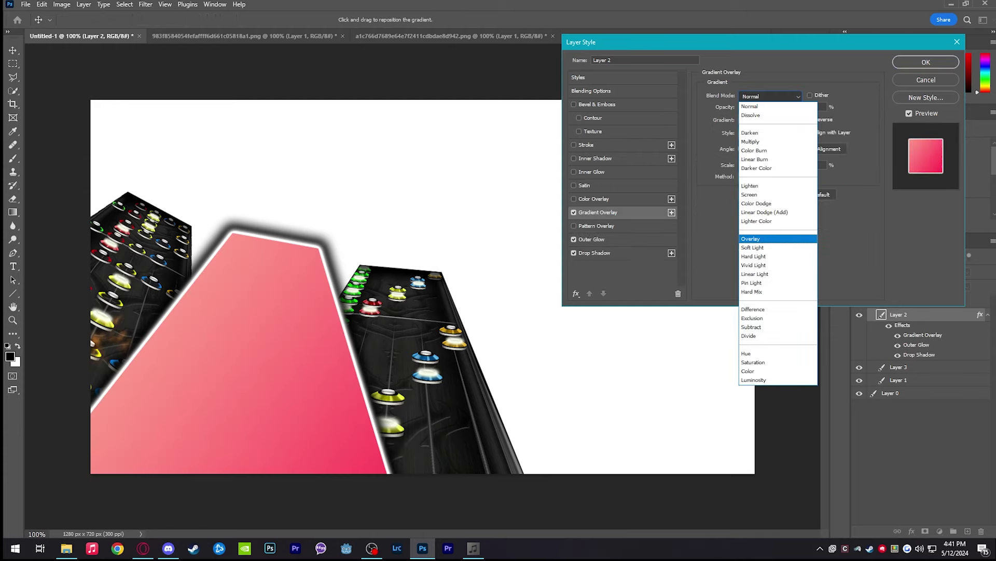
{"action": "left_click", "coordinate": [751, 238]}
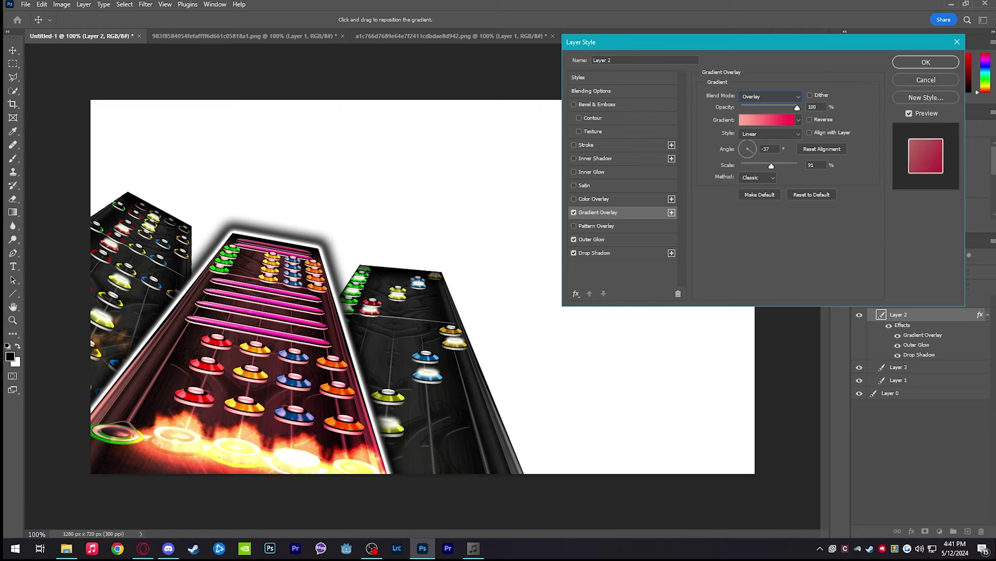
{"action": "left_click", "coordinate": [771, 96]}
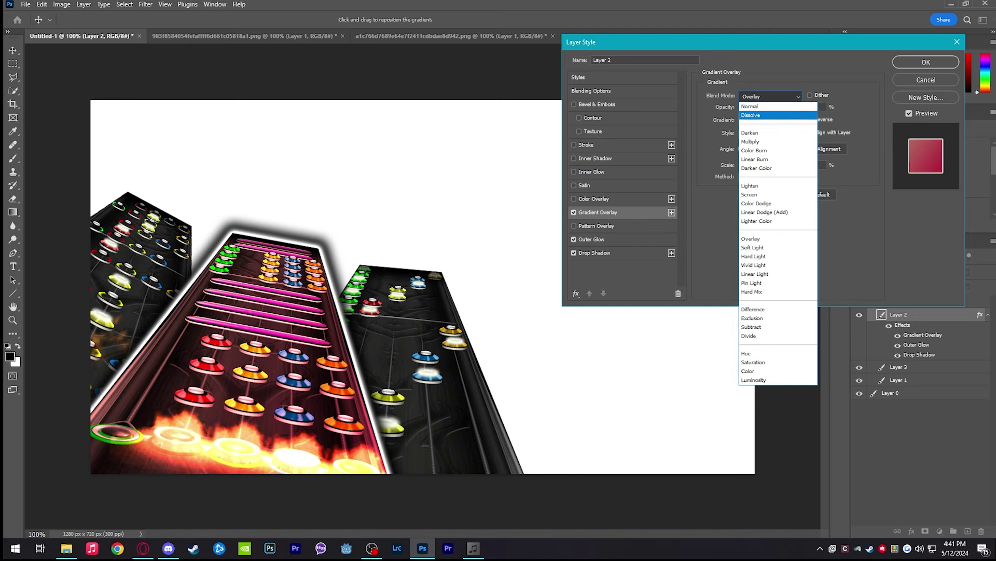
{"action": "left_click", "coordinate": [750, 106]}
{"action": "left_click", "coordinate": [574, 213]}
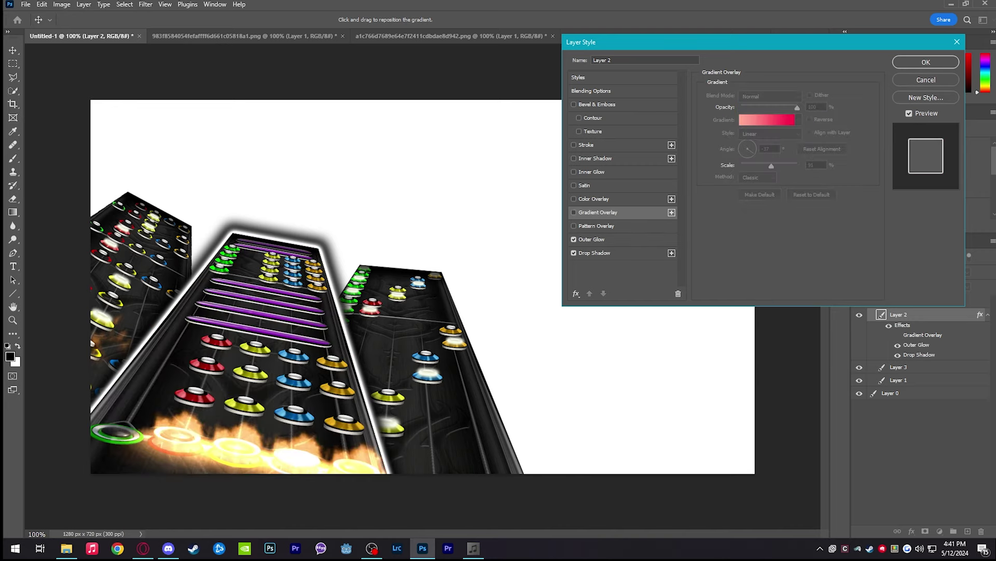
- Try a white (ffffff) inner glow on Layer 2 in Overlay blend mode with a larger size, then disable it
{"action": "left_click", "coordinate": [574, 172]}
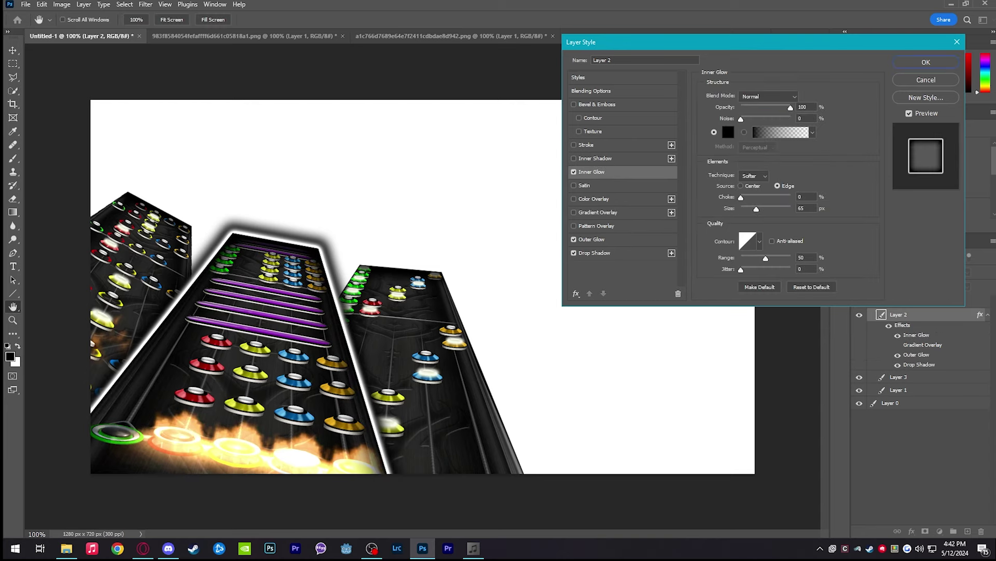
{"action": "left_click", "coordinate": [728, 132]}
{"action": "type", "text": "ffffff"}
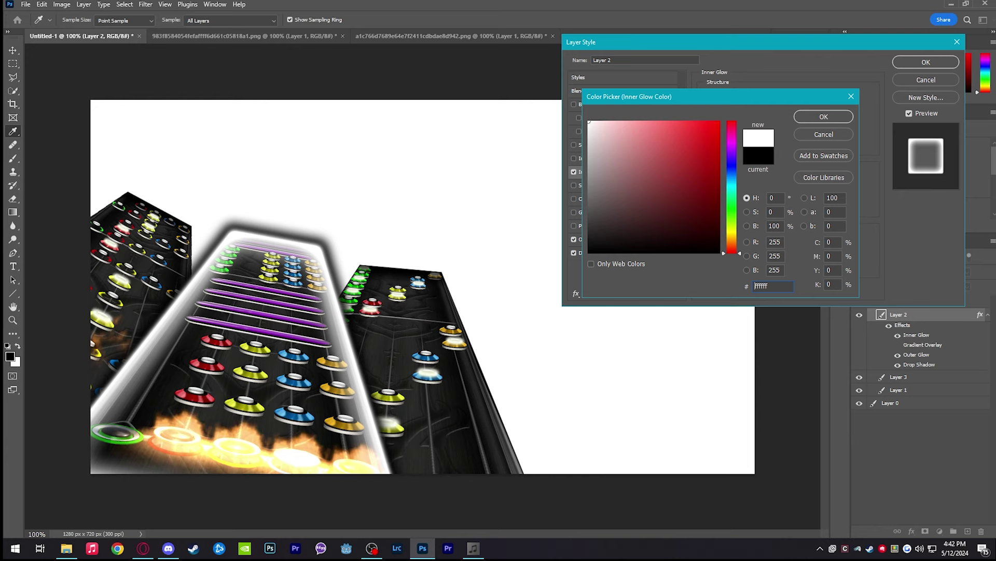
{"action": "key", "text": "Return"}
{"action": "left_click", "coordinate": [768, 96]}
{"action": "left_click", "coordinate": [751, 239]}
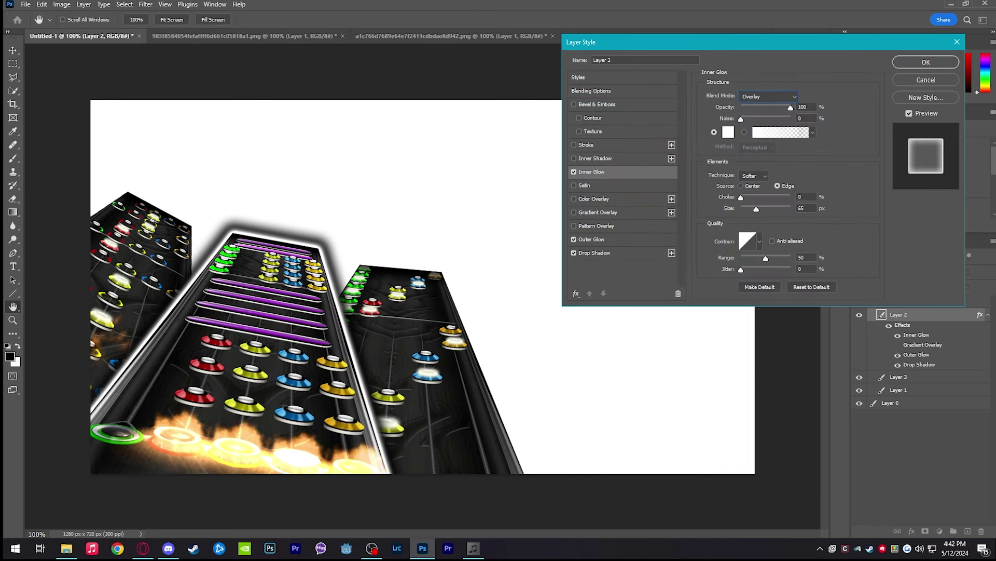
{"action": "mouse_move", "coordinate": [756, 209]}
{"action": "left_mouse_down"}
{"action": "mouse_move", "coordinate": [791, 209]}
{"action": "mouse_move", "coordinate": [763, 209]}
{"action": "left_mouse_up"}
{"action": "left_click", "coordinate": [574, 172]}
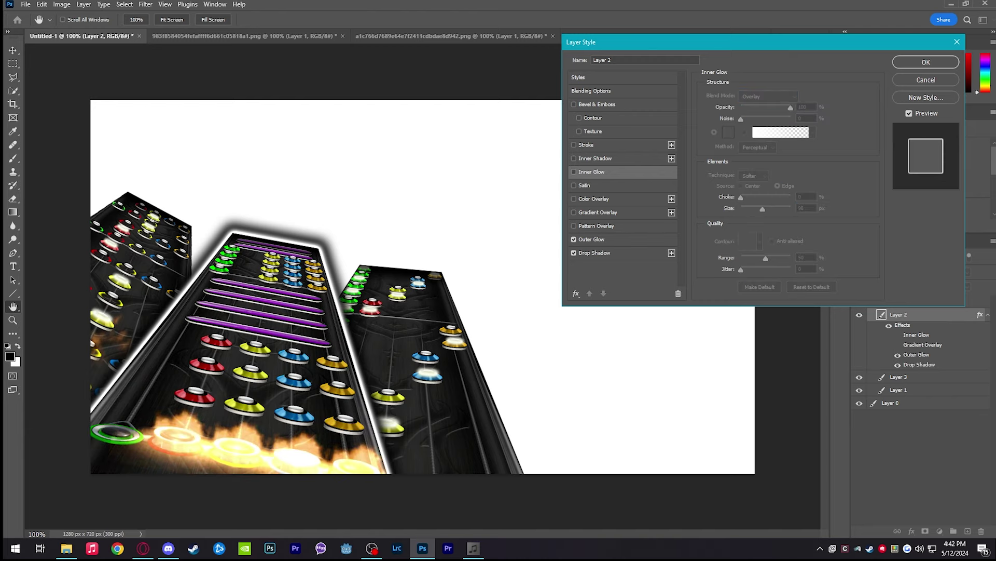
- Apply the style to Layer 2 and give Layer 3 the same black drop shadow and white outer glow
{"action": "left_click", "coordinate": [925, 61]}
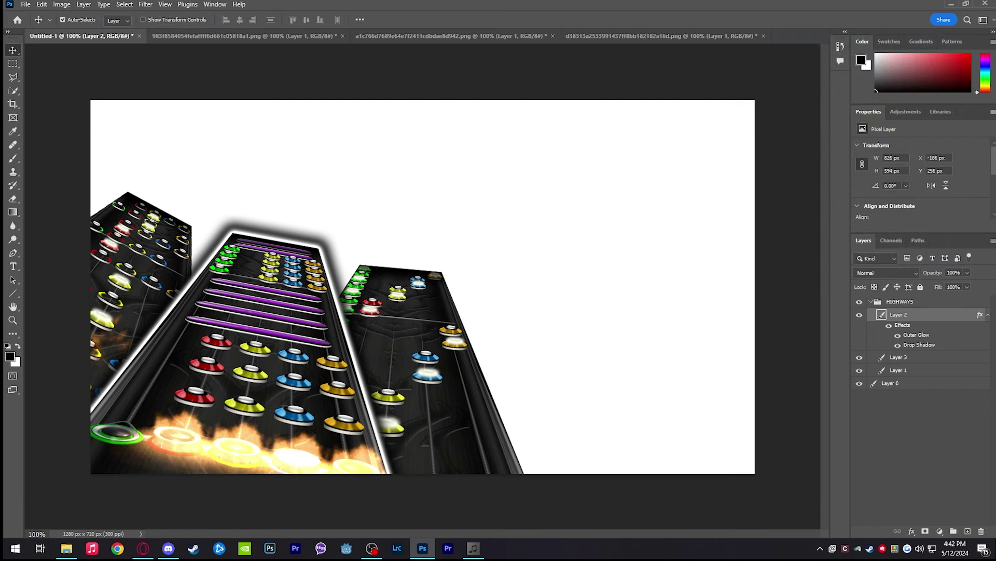
{"action": "left_click", "coordinate": [920, 357]}
{"action": "left_click", "coordinate": [988, 315]}
{"action": "left_click", "coordinate": [912, 531]}
{"action": "left_click", "coordinate": [932, 428]}
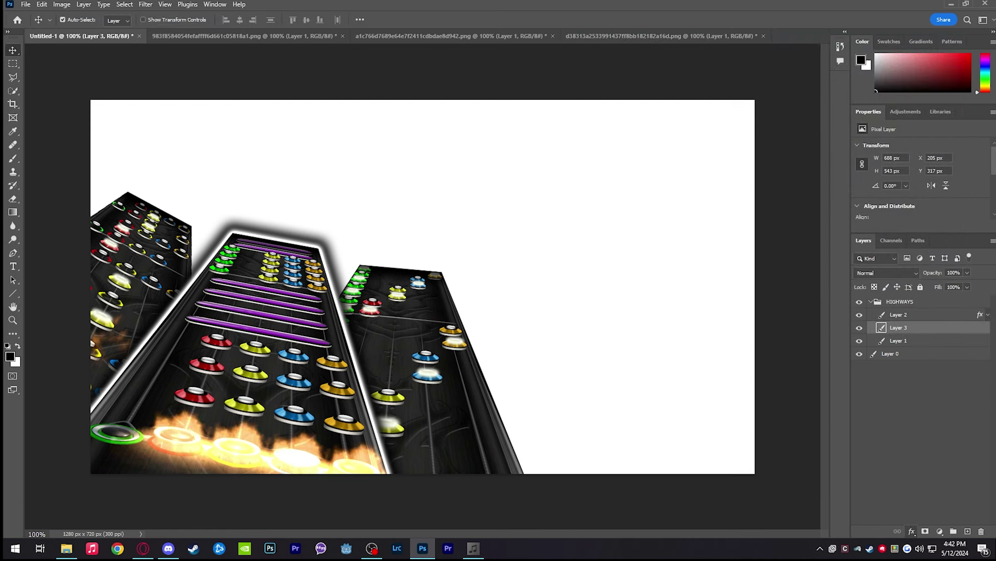
{"action": "left_click", "coordinate": [574, 239]}
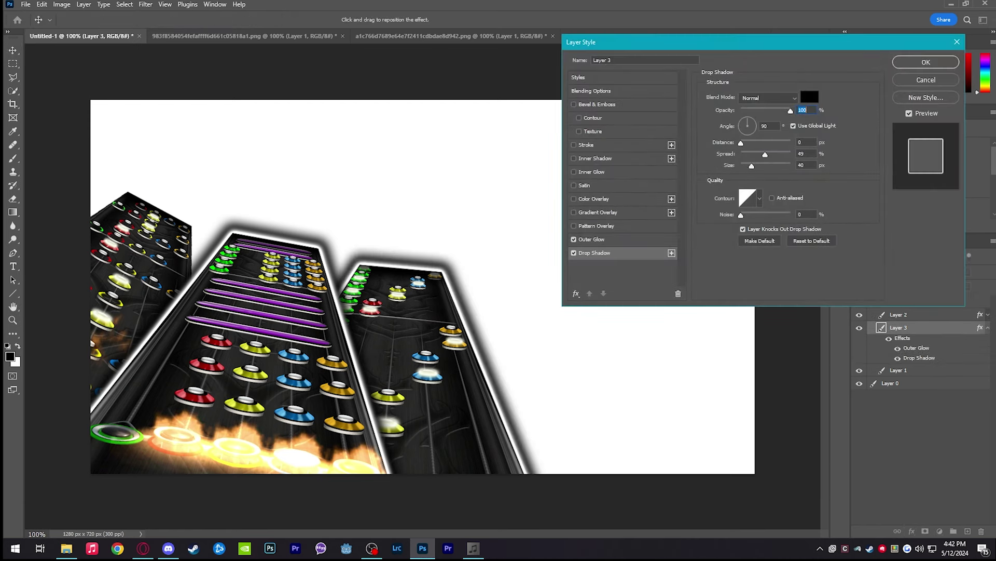
{"action": "left_click", "coordinate": [926, 61]}
- Give Layer 1 the same black drop shadow and white outer glow as the other highways
{"action": "left_click", "coordinate": [919, 370]}
{"action": "left_click", "coordinate": [912, 531]}
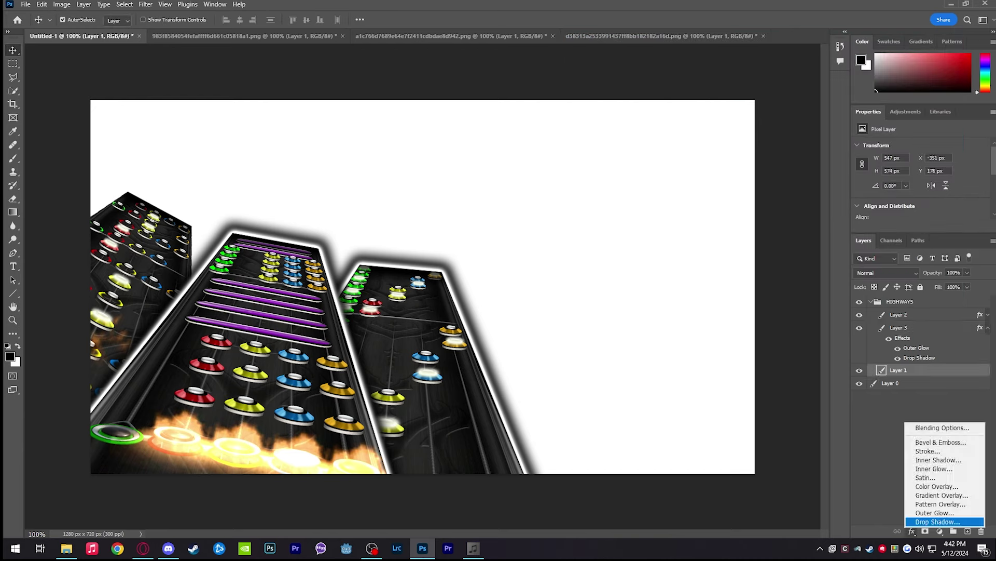
{"action": "left_click", "coordinate": [927, 521]}
{"action": "left_click", "coordinate": [574, 239]}
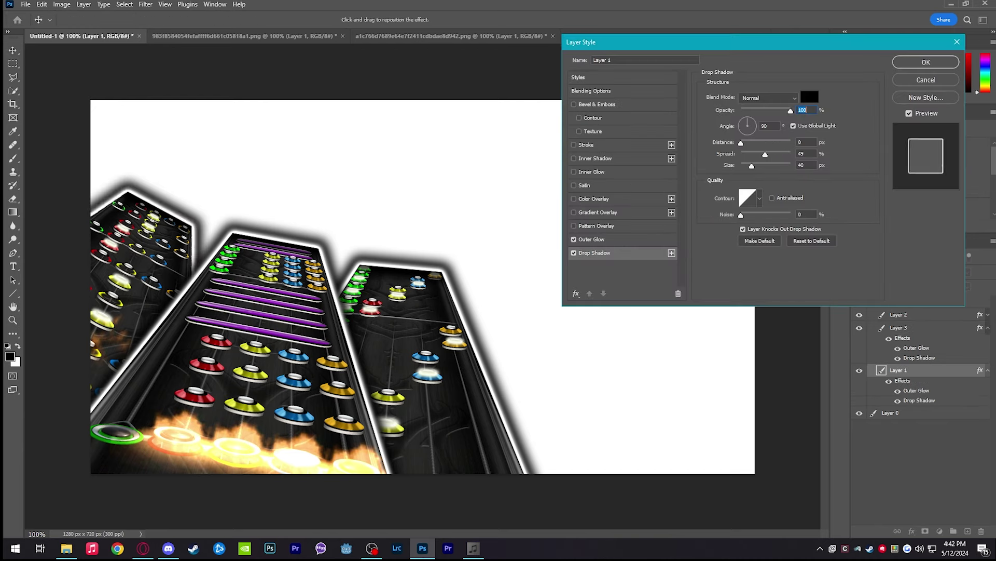
{"action": "left_click", "coordinate": [926, 62]}
- Nudge the Layer 3 and Layer 2 highways slightly to the right and deselect the layers
{"action": "left_click_drag", "start_coordinate": [428, 332], "coordinate": [439, 332]}
{"action": "left_click_drag", "start_coordinate": [293, 331], "coordinate": [300, 336]}
{"action": "left_click", "coordinate": [919, 467]}
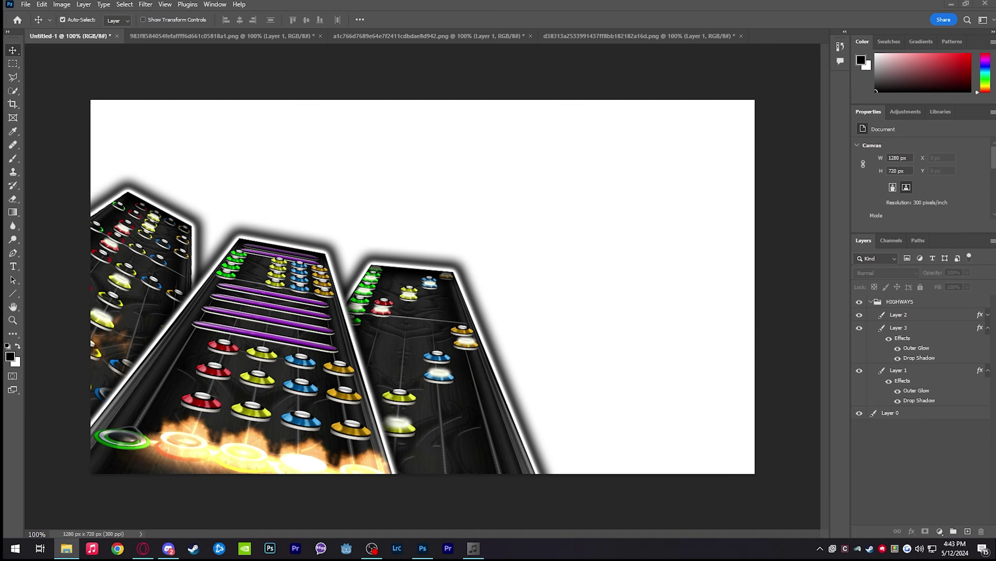
- Place the Untitled (2).png image on the canvas and move its layer between the HIGHWAYS group and Layer 0
{"action": "left_click_drag", "start_coordinate": [0, 233], "coordinate": [42, 234]}
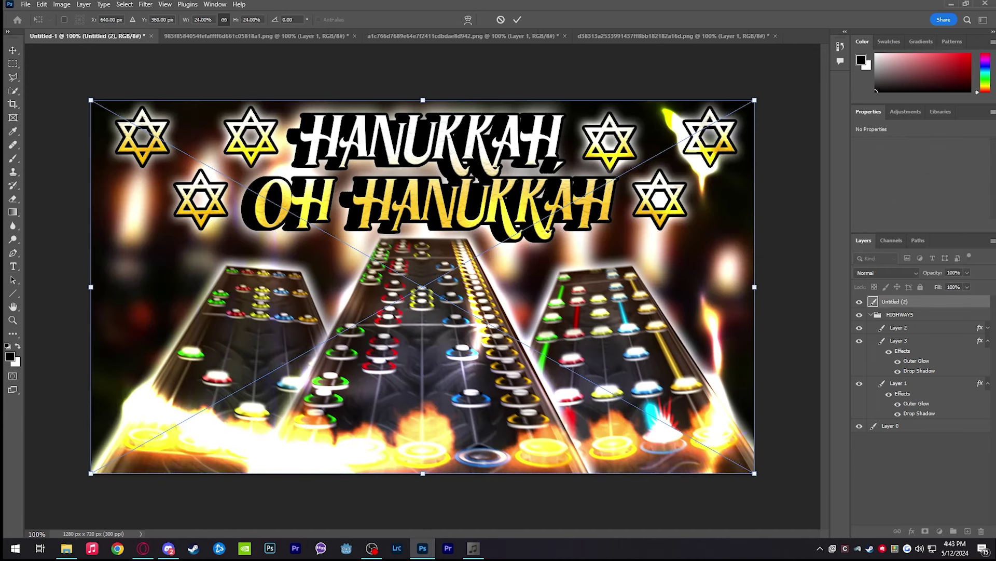
{"action": "key", "text": "Return"}
{"action": "left_click_drag", "start_coordinate": [903, 302], "coordinate": [903, 418]}
{"action": "left_click", "coordinate": [145, 4]}
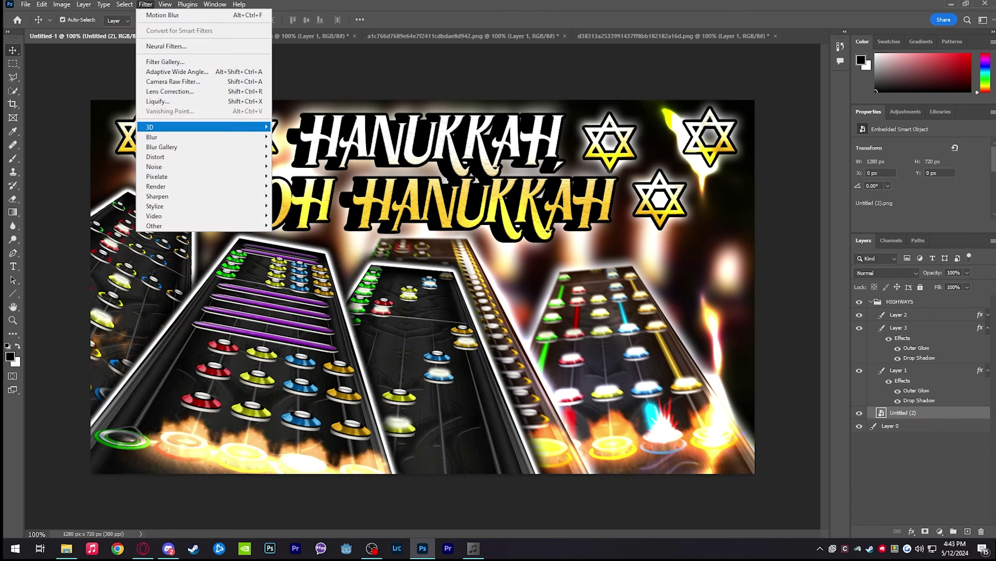
{"action": "mouse_move", "coordinate": [156, 136]}
{"action": "left_click", "coordinate": [301, 176]}
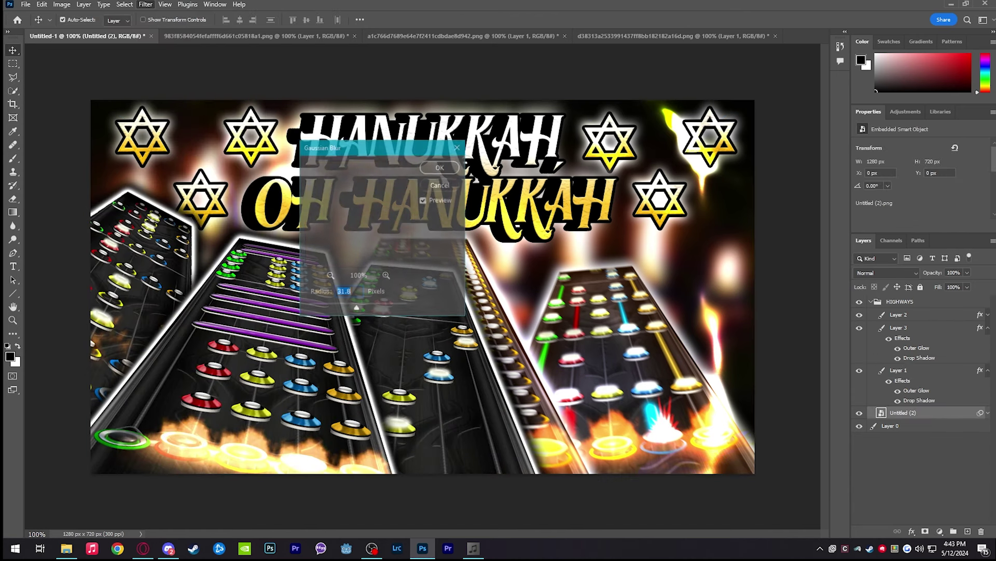
{"action": "mouse_move", "coordinate": [356, 308]}
{"action": "left_mouse_down"}
{"action": "mouse_move", "coordinate": [338, 308]}
{"action": "mouse_move", "coordinate": [355, 308]}
{"action": "left_mouse_up"}
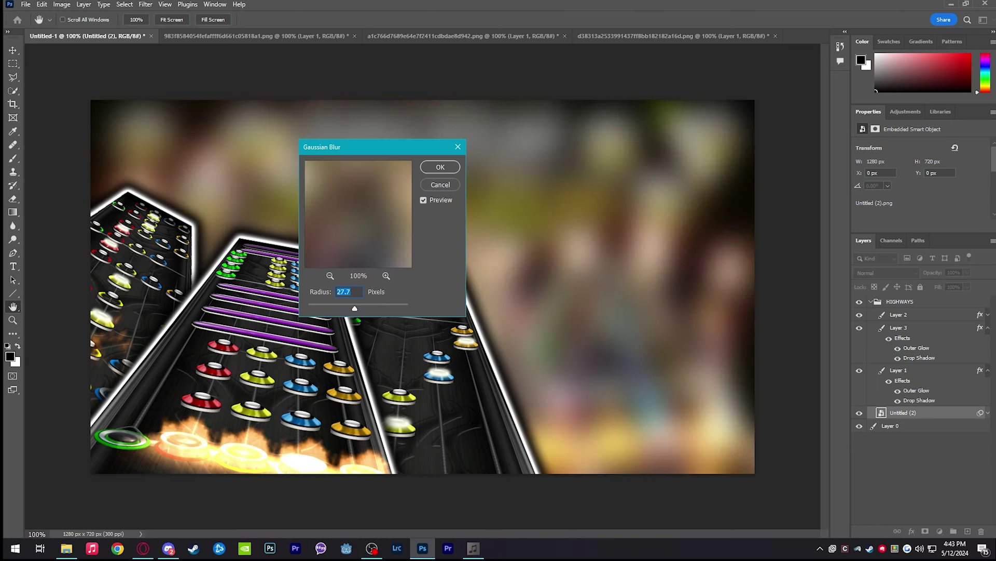
{"action": "key", "text": "Escape"}
- Apply a horizontal Motion Blur with an increased distance to the Untitled (2) background and deselect the layer
{"action": "left_click", "coordinate": [146, 4]}
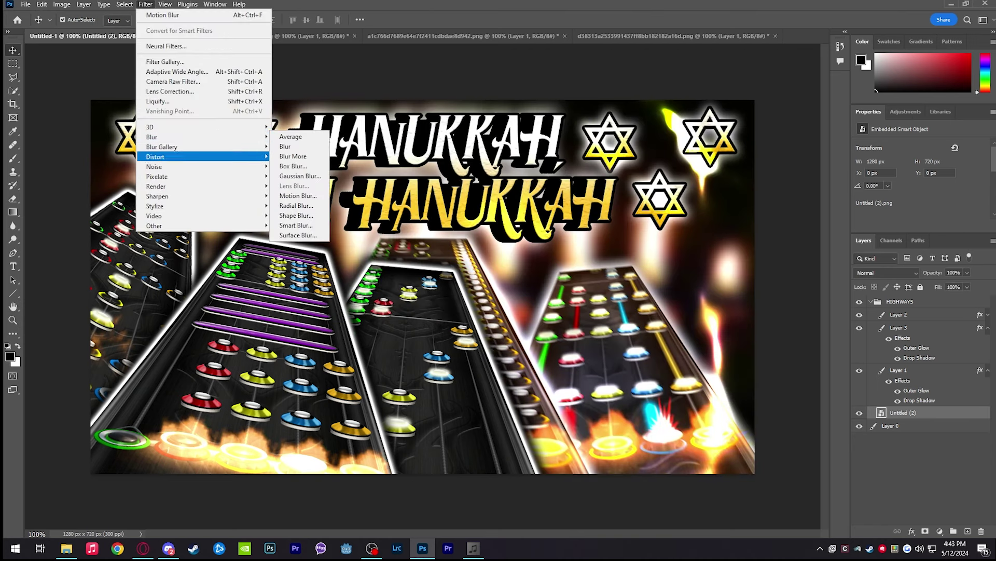
{"action": "left_click", "coordinate": [298, 196]}
{"action": "left_click_drag", "start_coordinate": [385, 295], "coordinate": [410, 296]}
{"action": "left_click", "coordinate": [508, 127]}
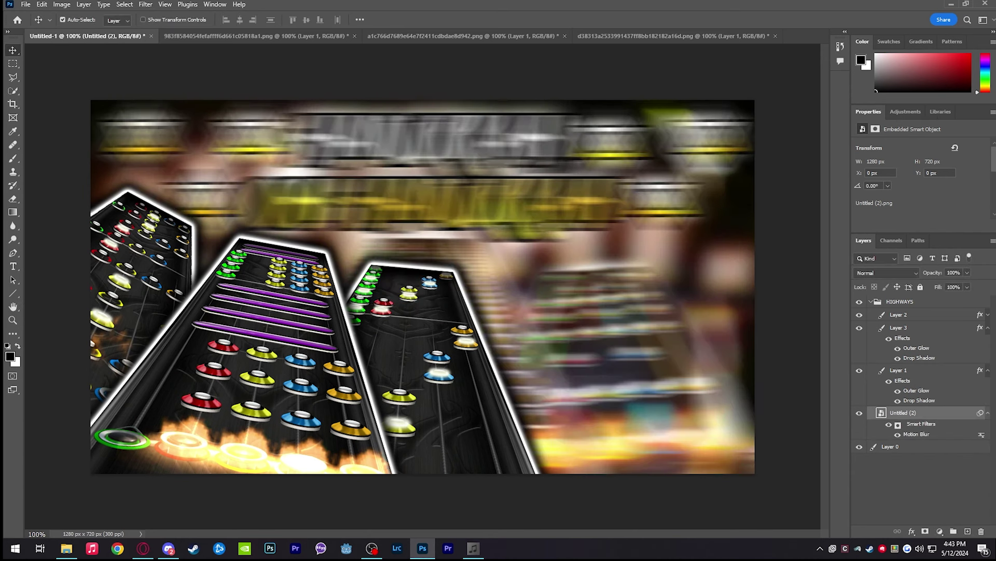
{"action": "left_click", "coordinate": [920, 491]}
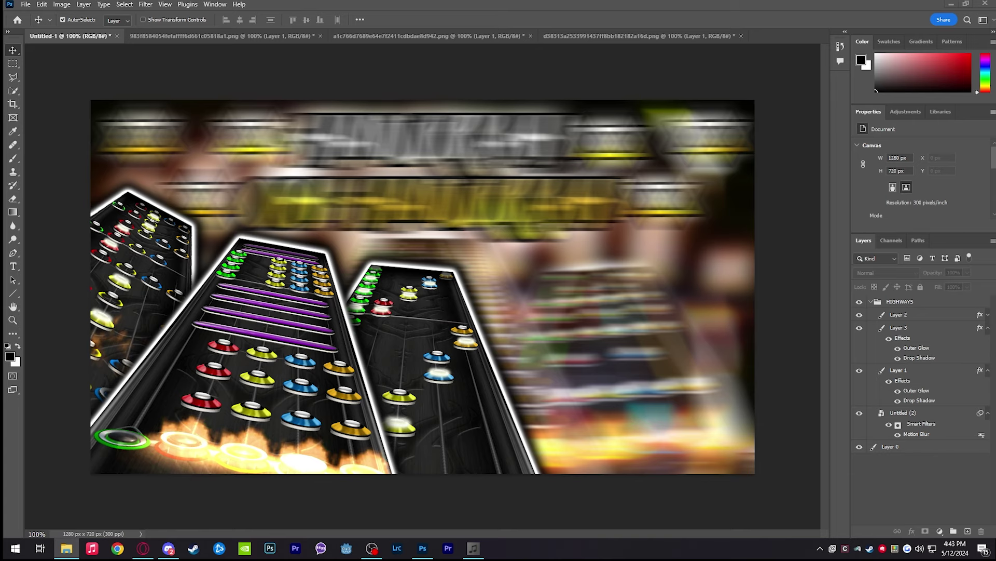
- Place the iasnb.png cut-out of the person over the right half of the canvas
{"action": "left_click_drag", "start_coordinate": [1, 332], "coordinate": [379, 340]}
{"action": "left_click_drag", "start_coordinate": [476, 331], "coordinate": [749, 342]}
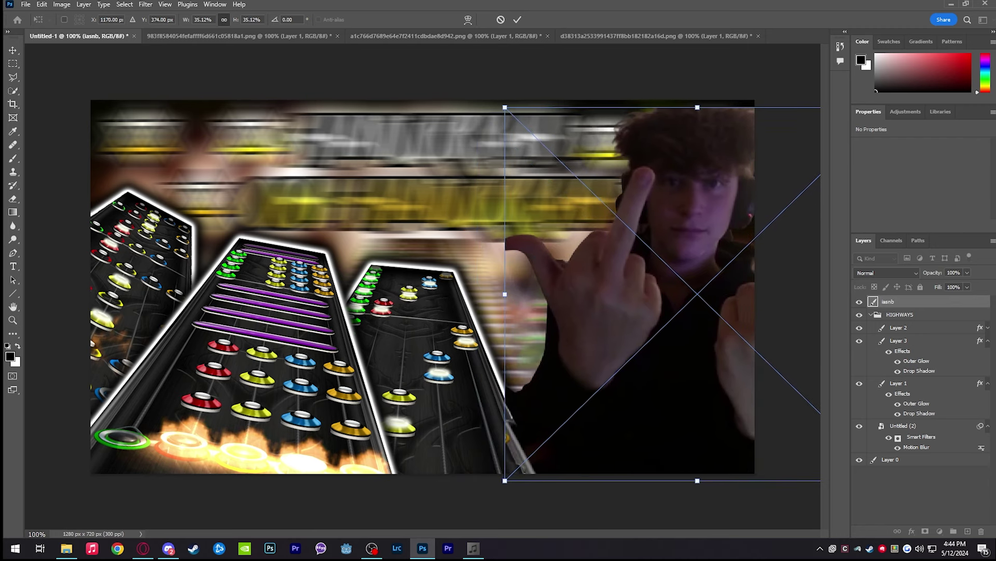
{"action": "key", "text": "Return"}
- Move the iasnb layer between the HIGHWAYS group and Untitled (2), and shift the cut-out about 70 px left and 117 px down
{"action": "left_click_drag", "start_coordinate": [903, 302], "coordinate": [904, 419]}
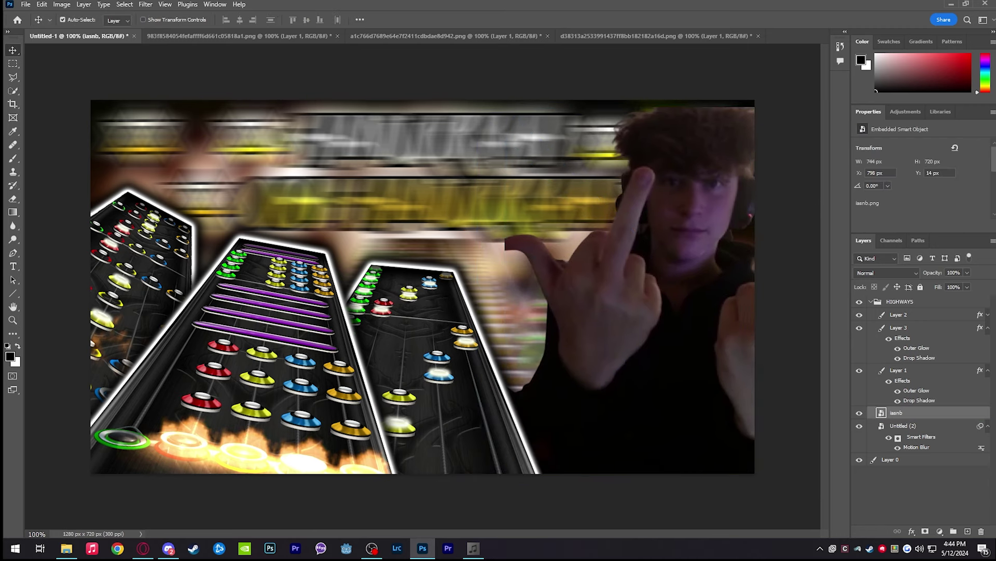
{"action": "left_click", "coordinate": [871, 302]}
{"action": "left_click_drag", "start_coordinate": [656, 278], "coordinate": [626, 389]}
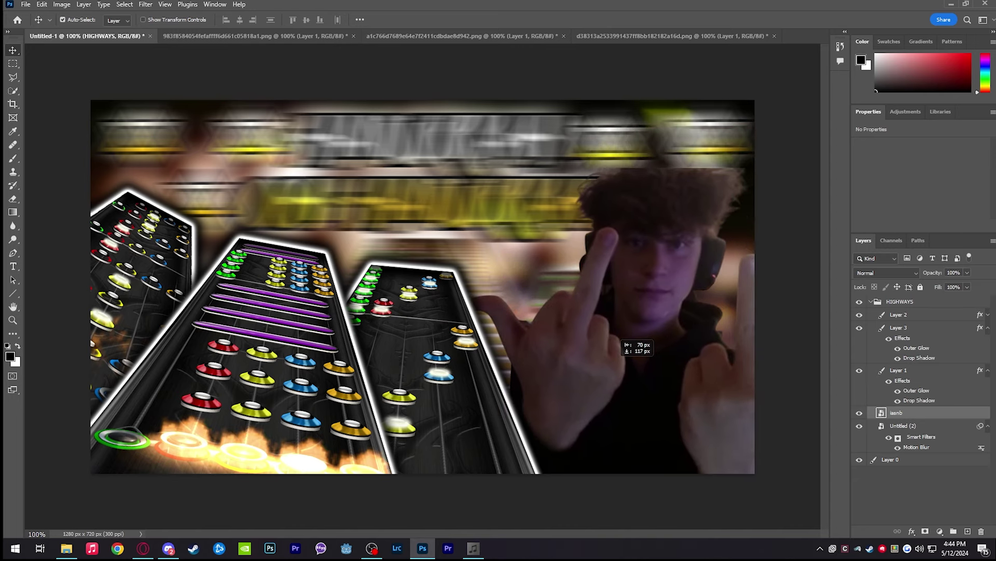
- Give the iasnb layer a black drop shadow with a reduced size and a white outer glow
{"action": "left_click", "coordinate": [912, 531]}
{"action": "left_click", "coordinate": [885, 524]}
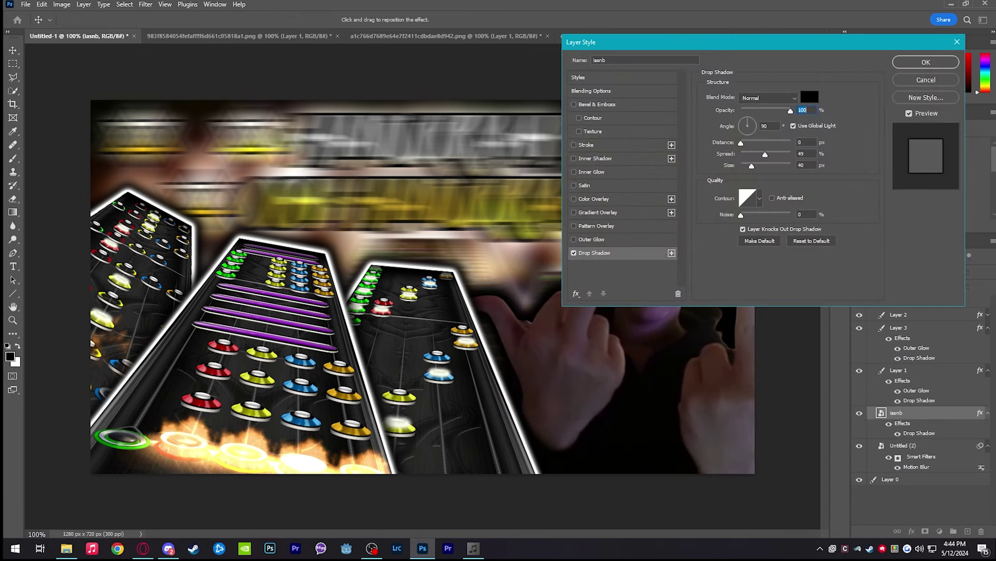
{"action": "left_click_drag", "start_coordinate": [807, 42], "coordinate": [294, 34]}
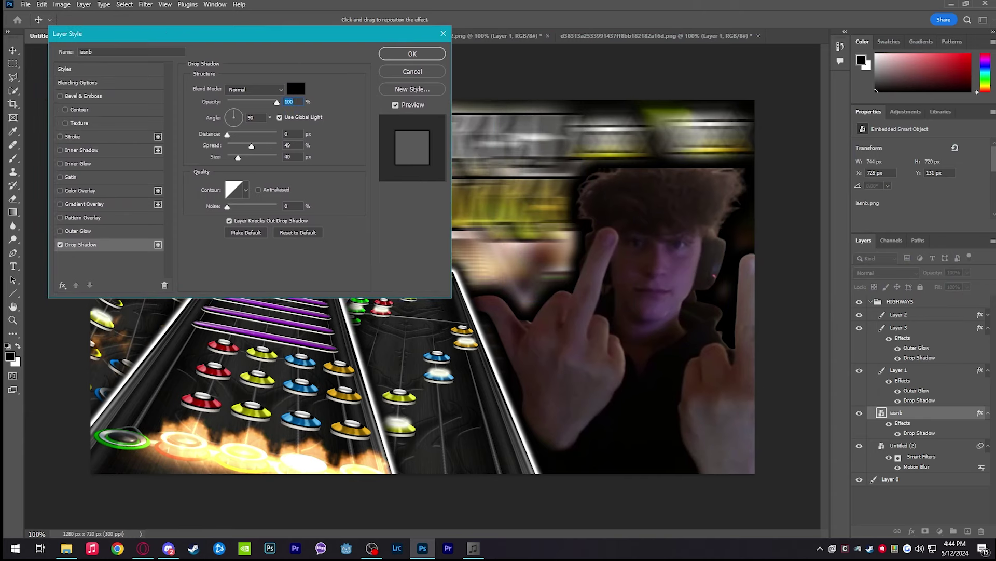
{"action": "left_click_drag", "start_coordinate": [238, 157], "coordinate": [228, 189]}
{"action": "left_click", "coordinate": [60, 231]}
{"action": "left_click", "coordinate": [77, 231]}
{"action": "key", "text": "Return"}
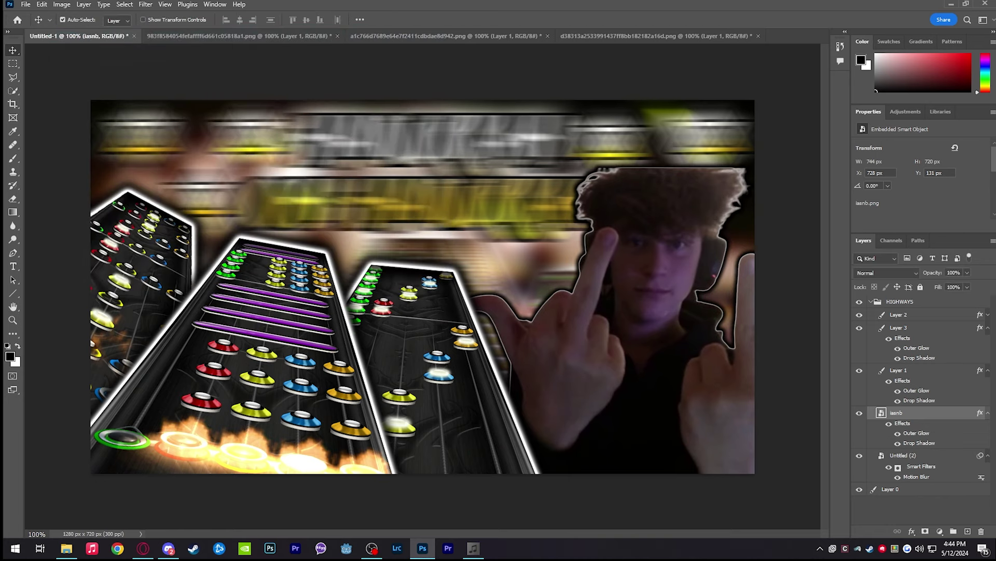